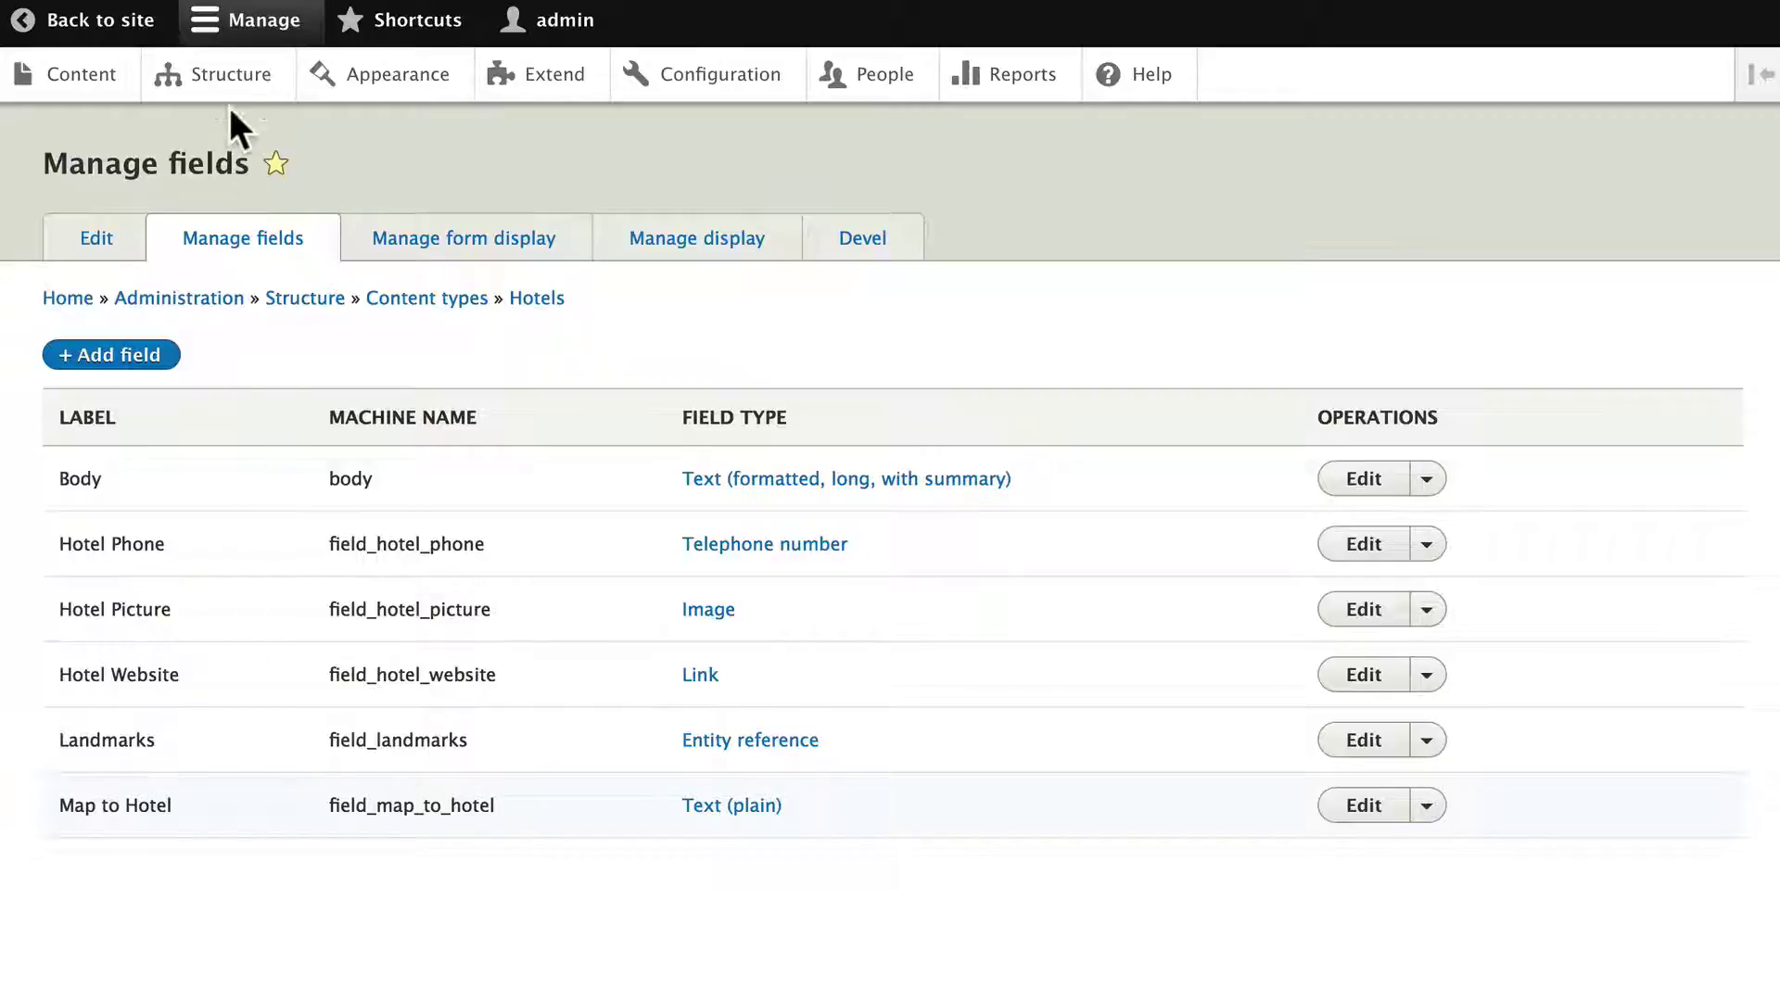
- Open the Manage fields list for the Hotels content type under Structure > Content types
left_click(227, 67)
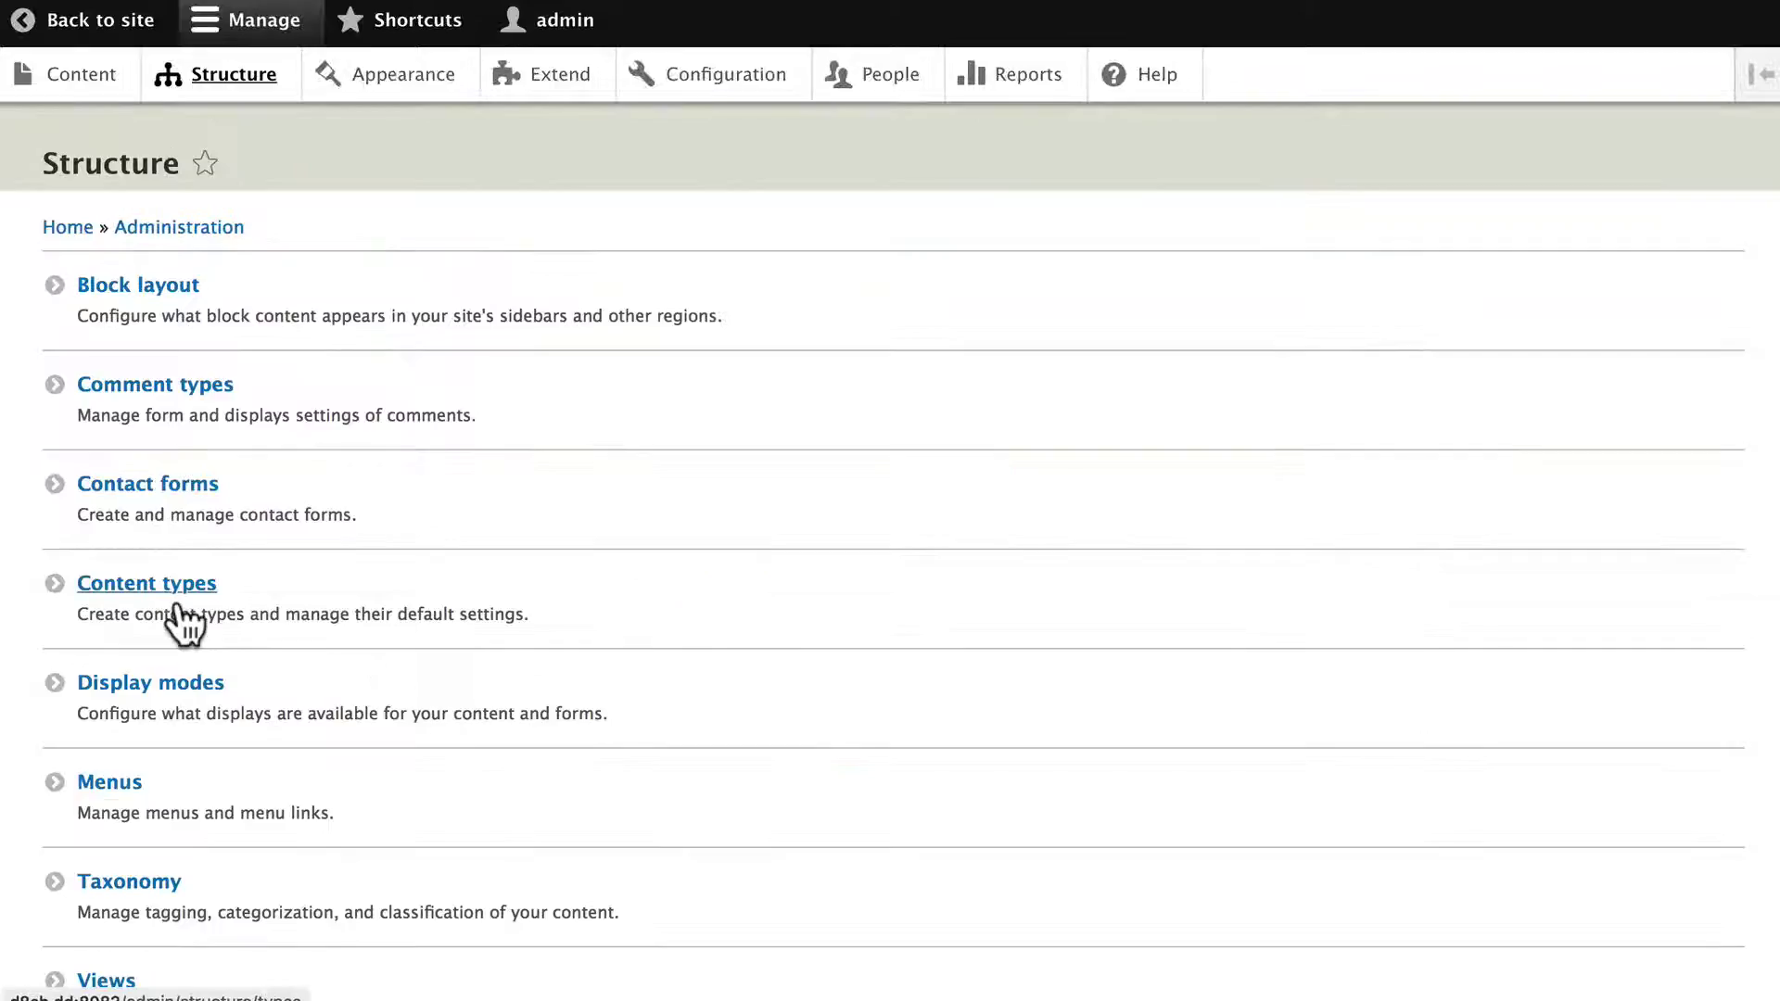
left_click(141, 586)
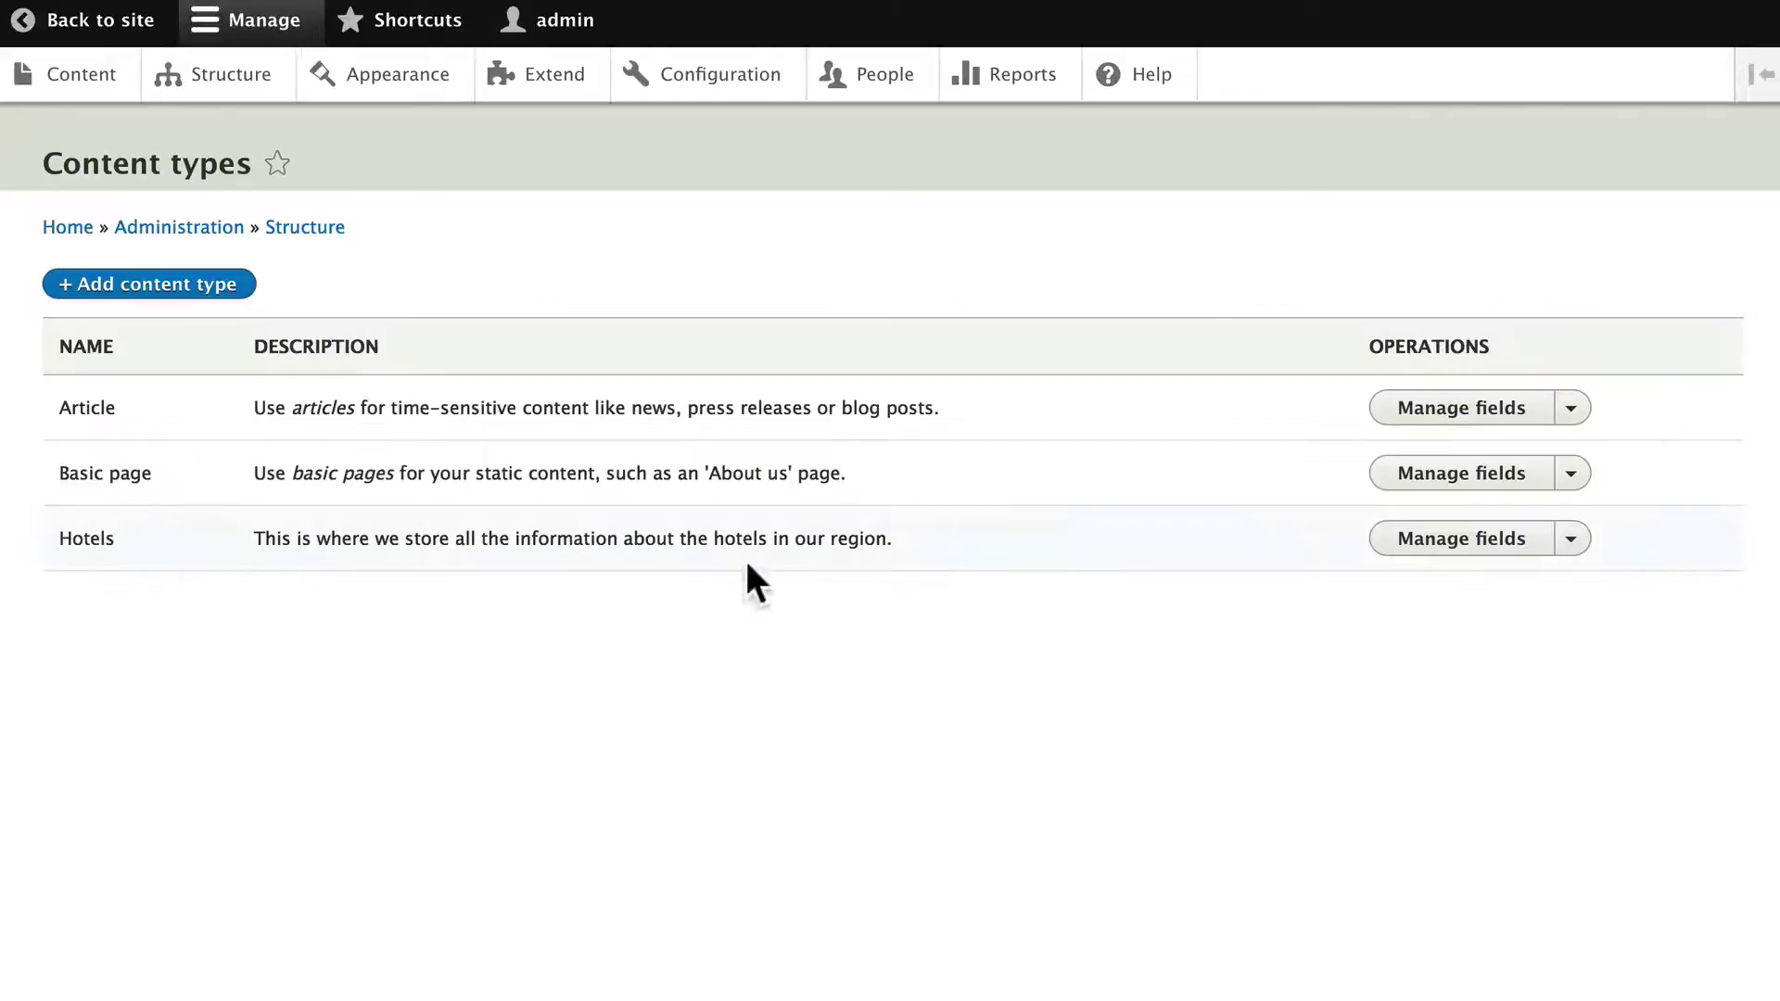
left_click(1462, 544)
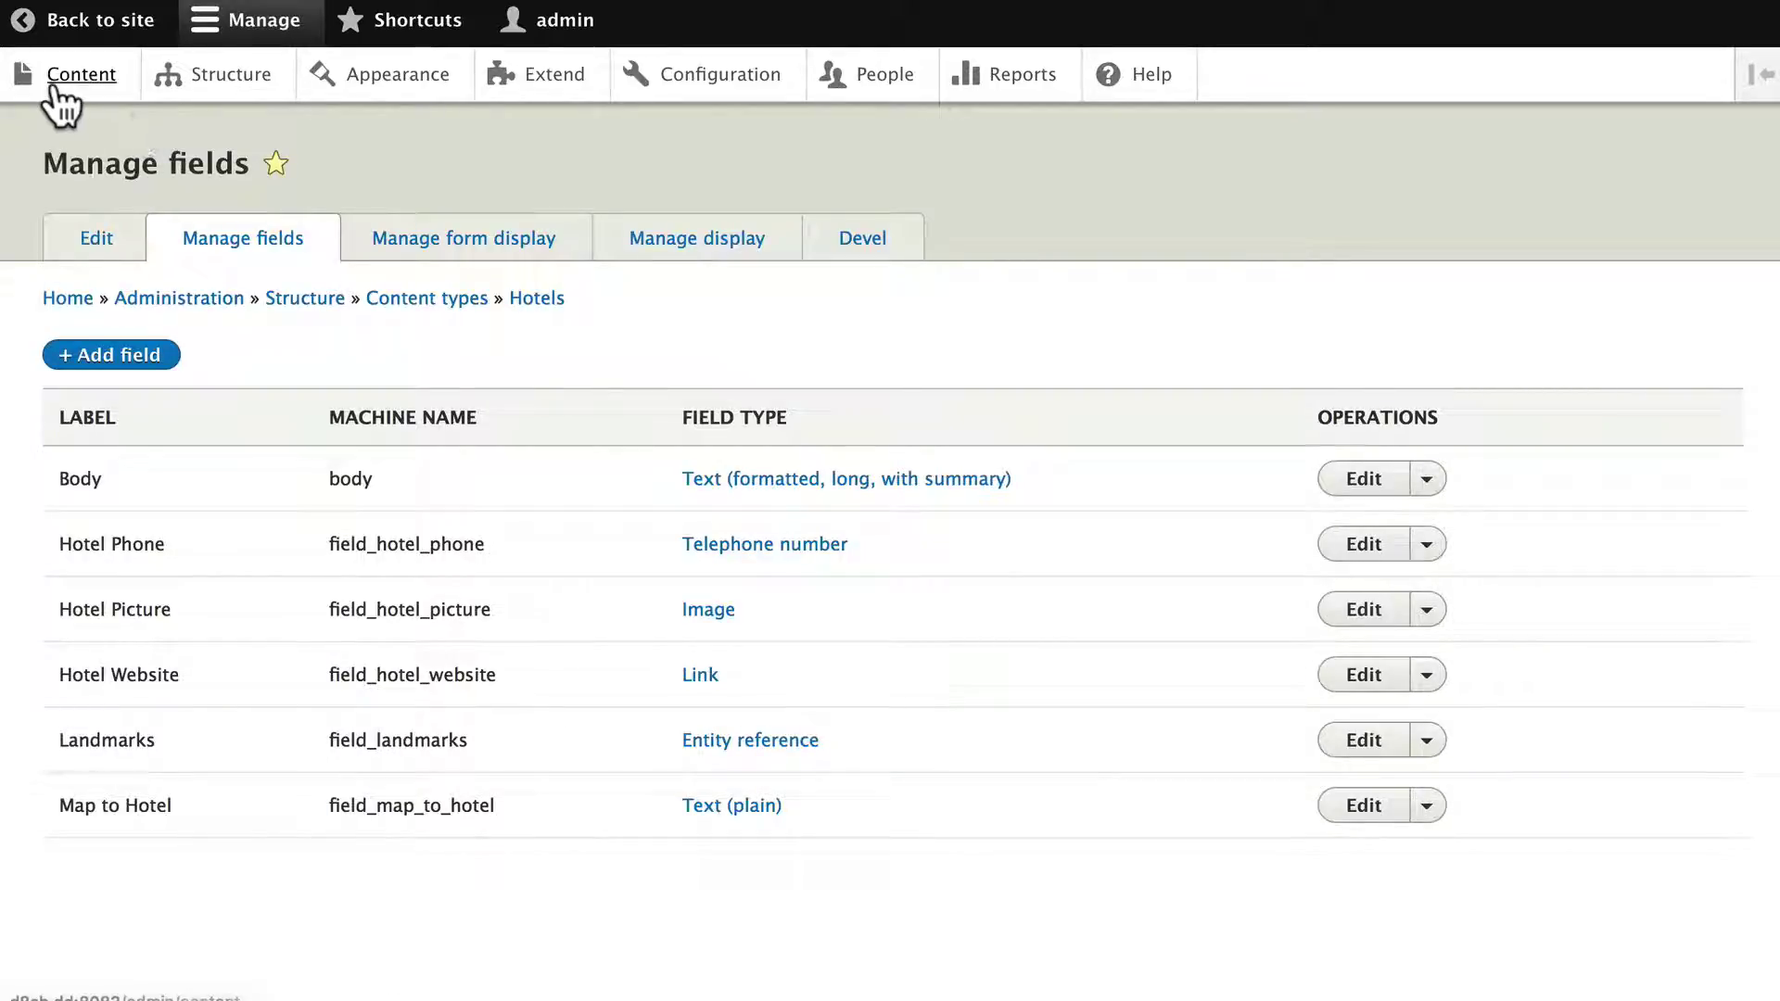
- Go back to the Hotels of Sydney home page and scroll through the Hotel Drupal page
left_click(84, 17)
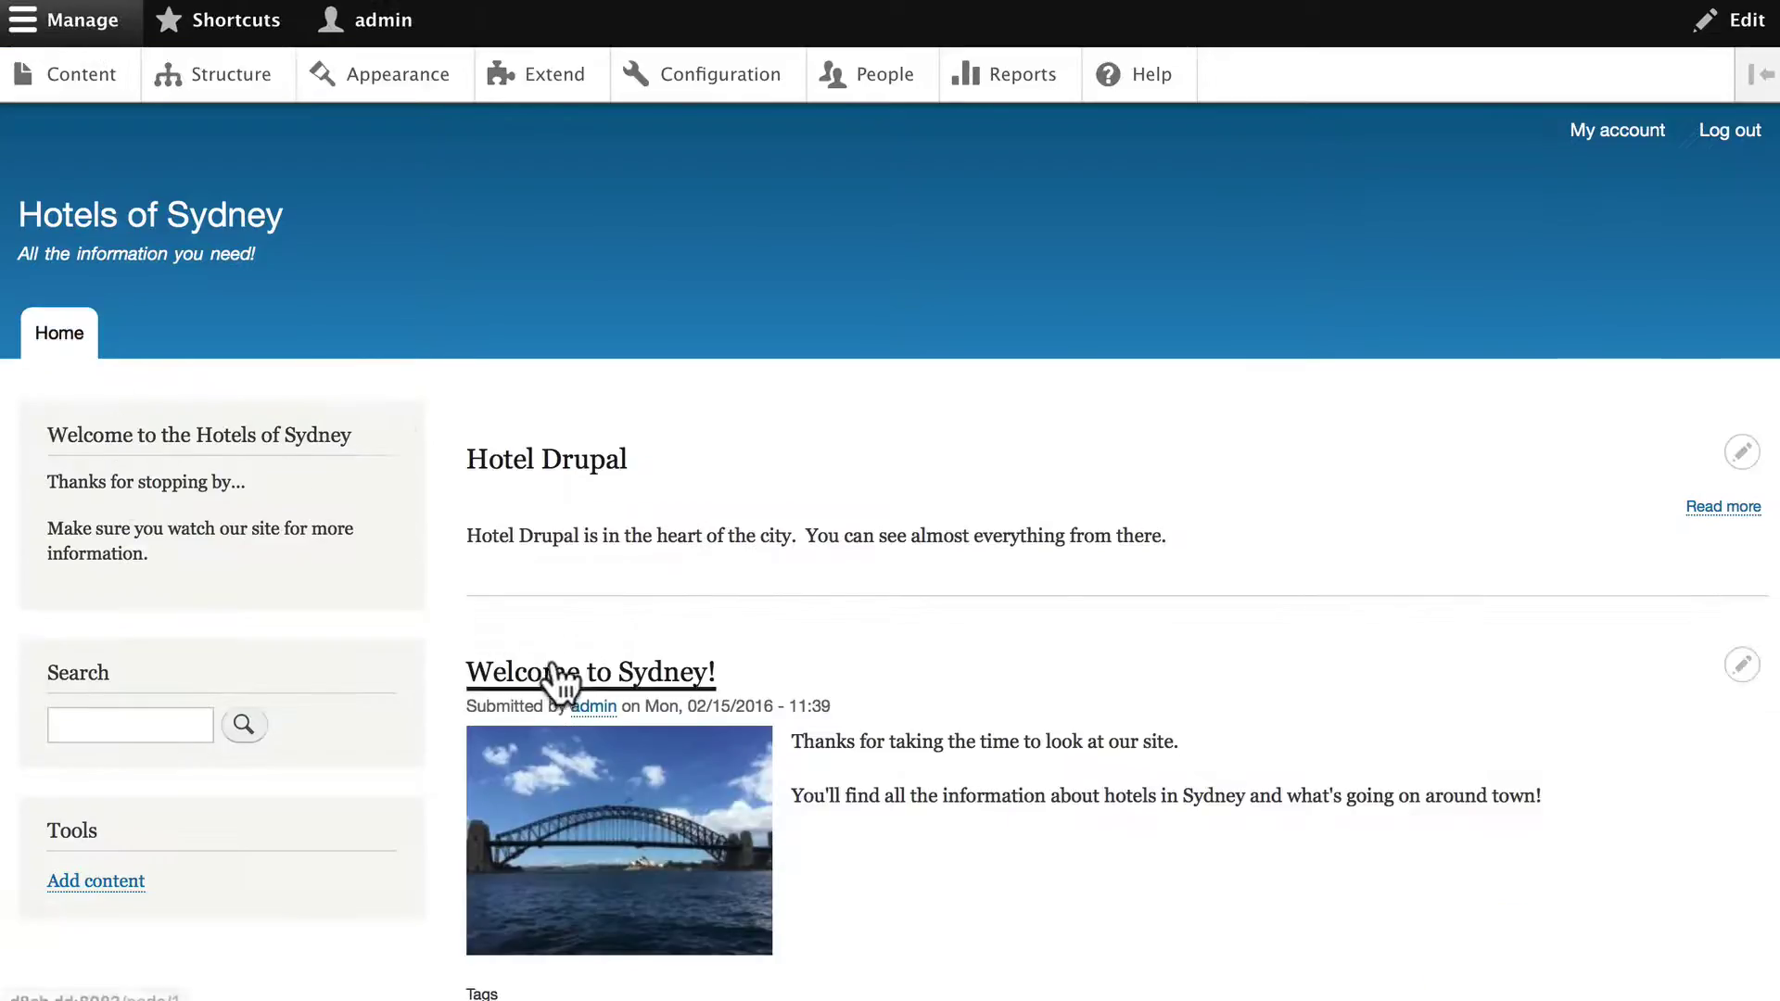
left_click(548, 466)
scroll(432, 465, "down", 3)
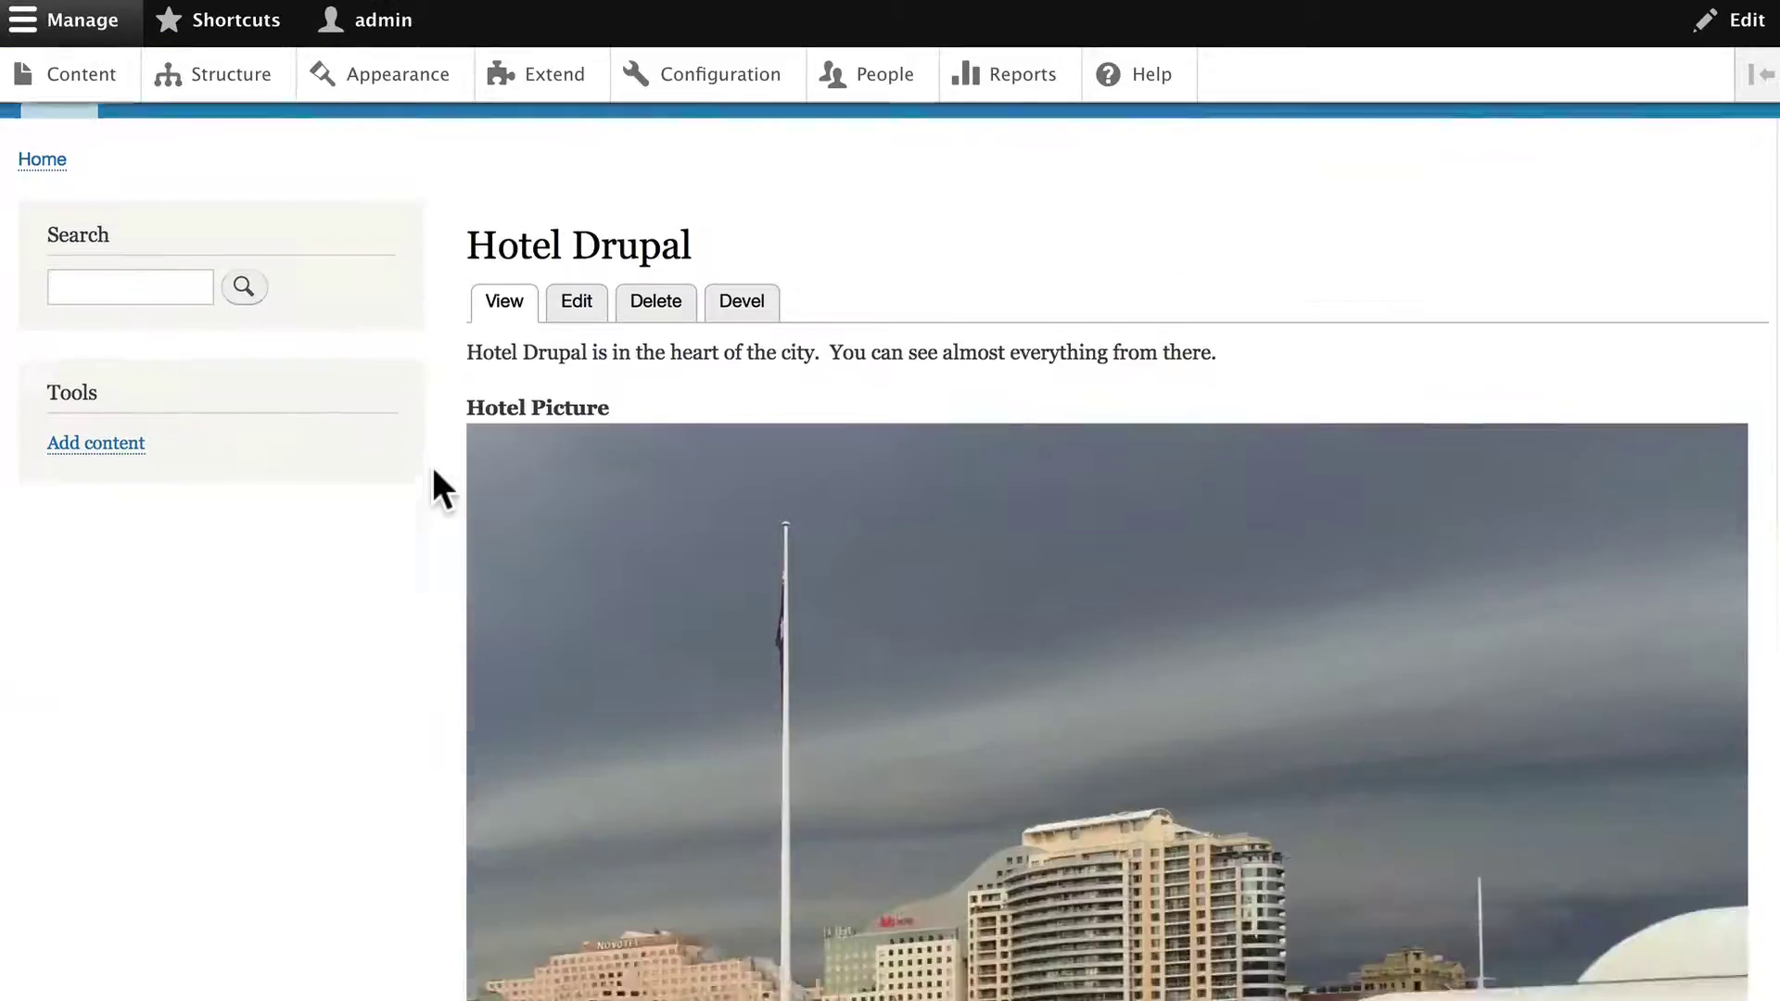
scroll(434, 471, "down", 8)
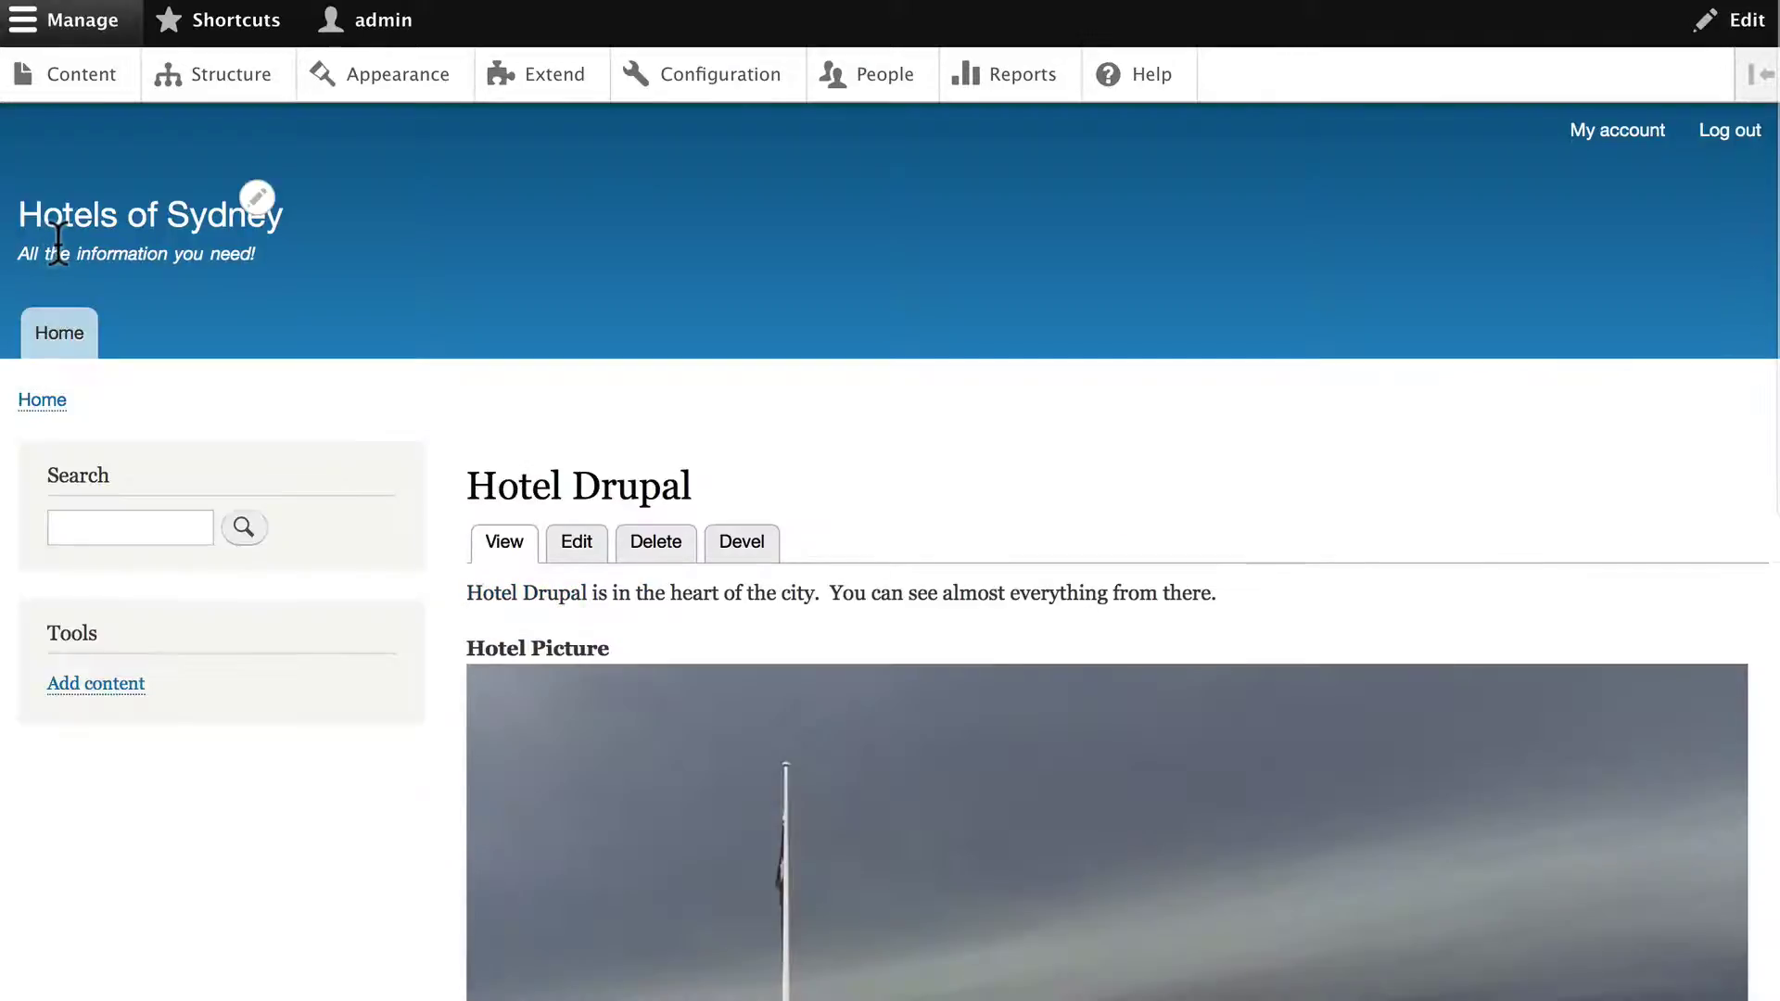
- Open the Manage display page for the Hotels content type
left_click(230, 74)
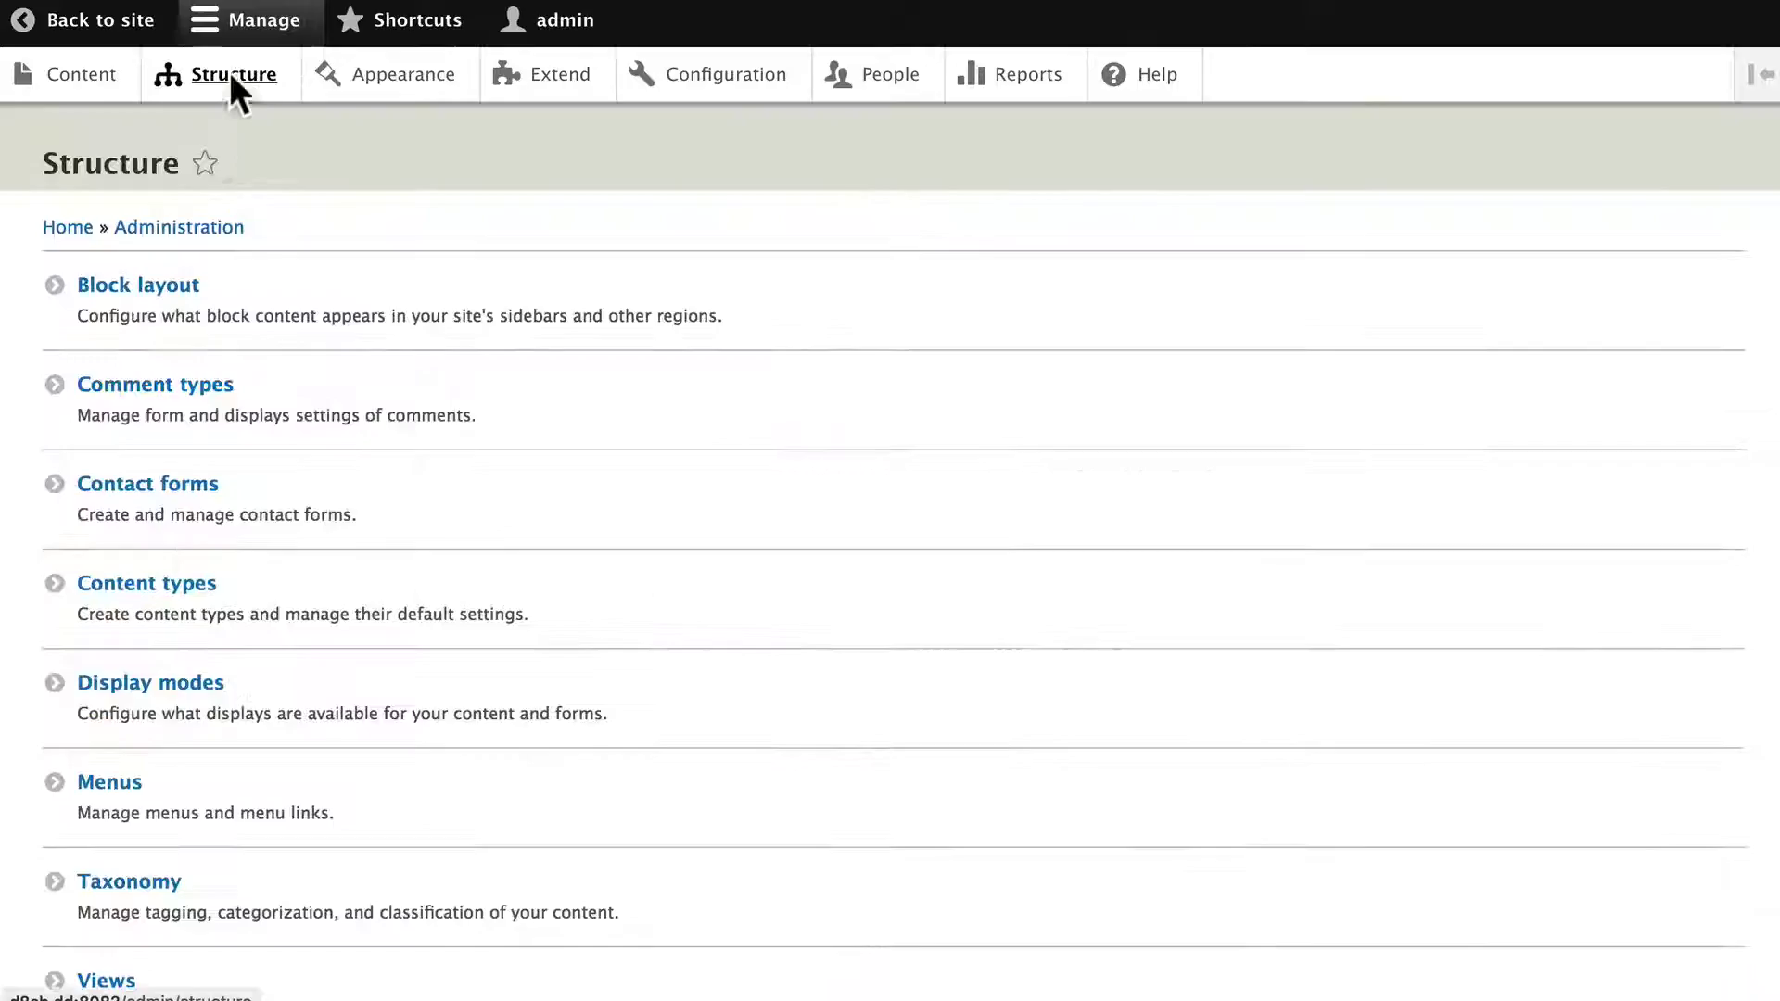
left_click(153, 584)
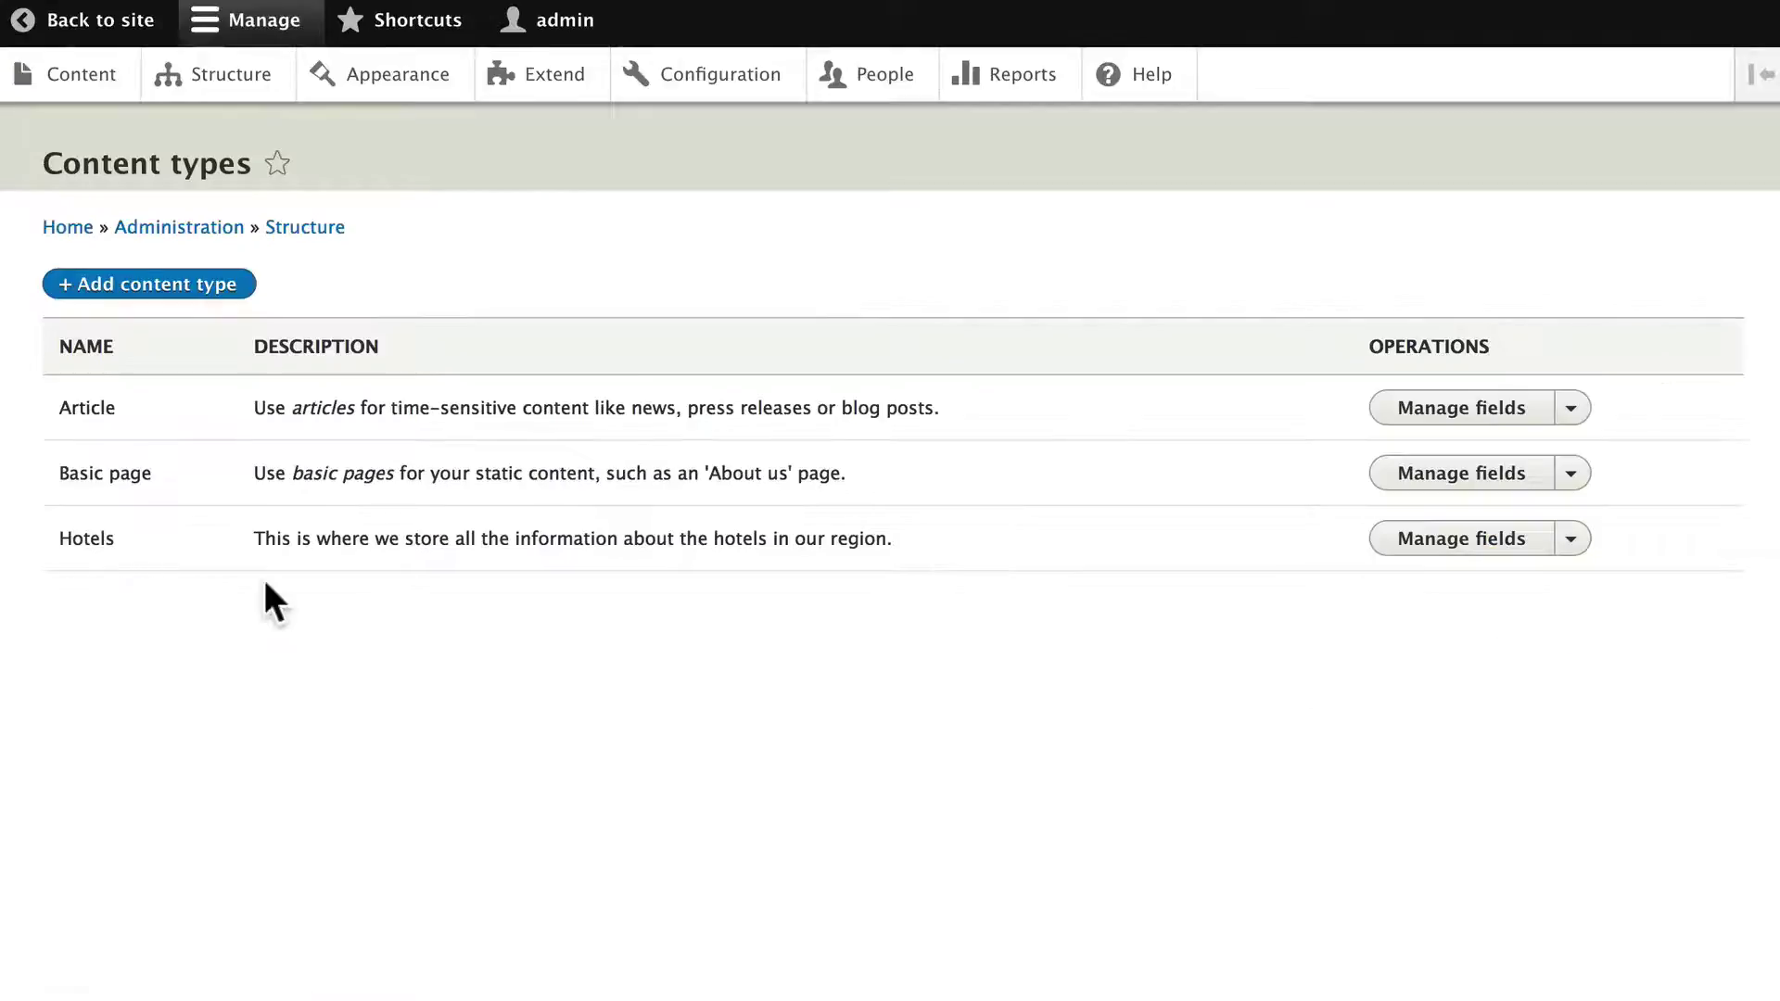
left_click(1572, 540)
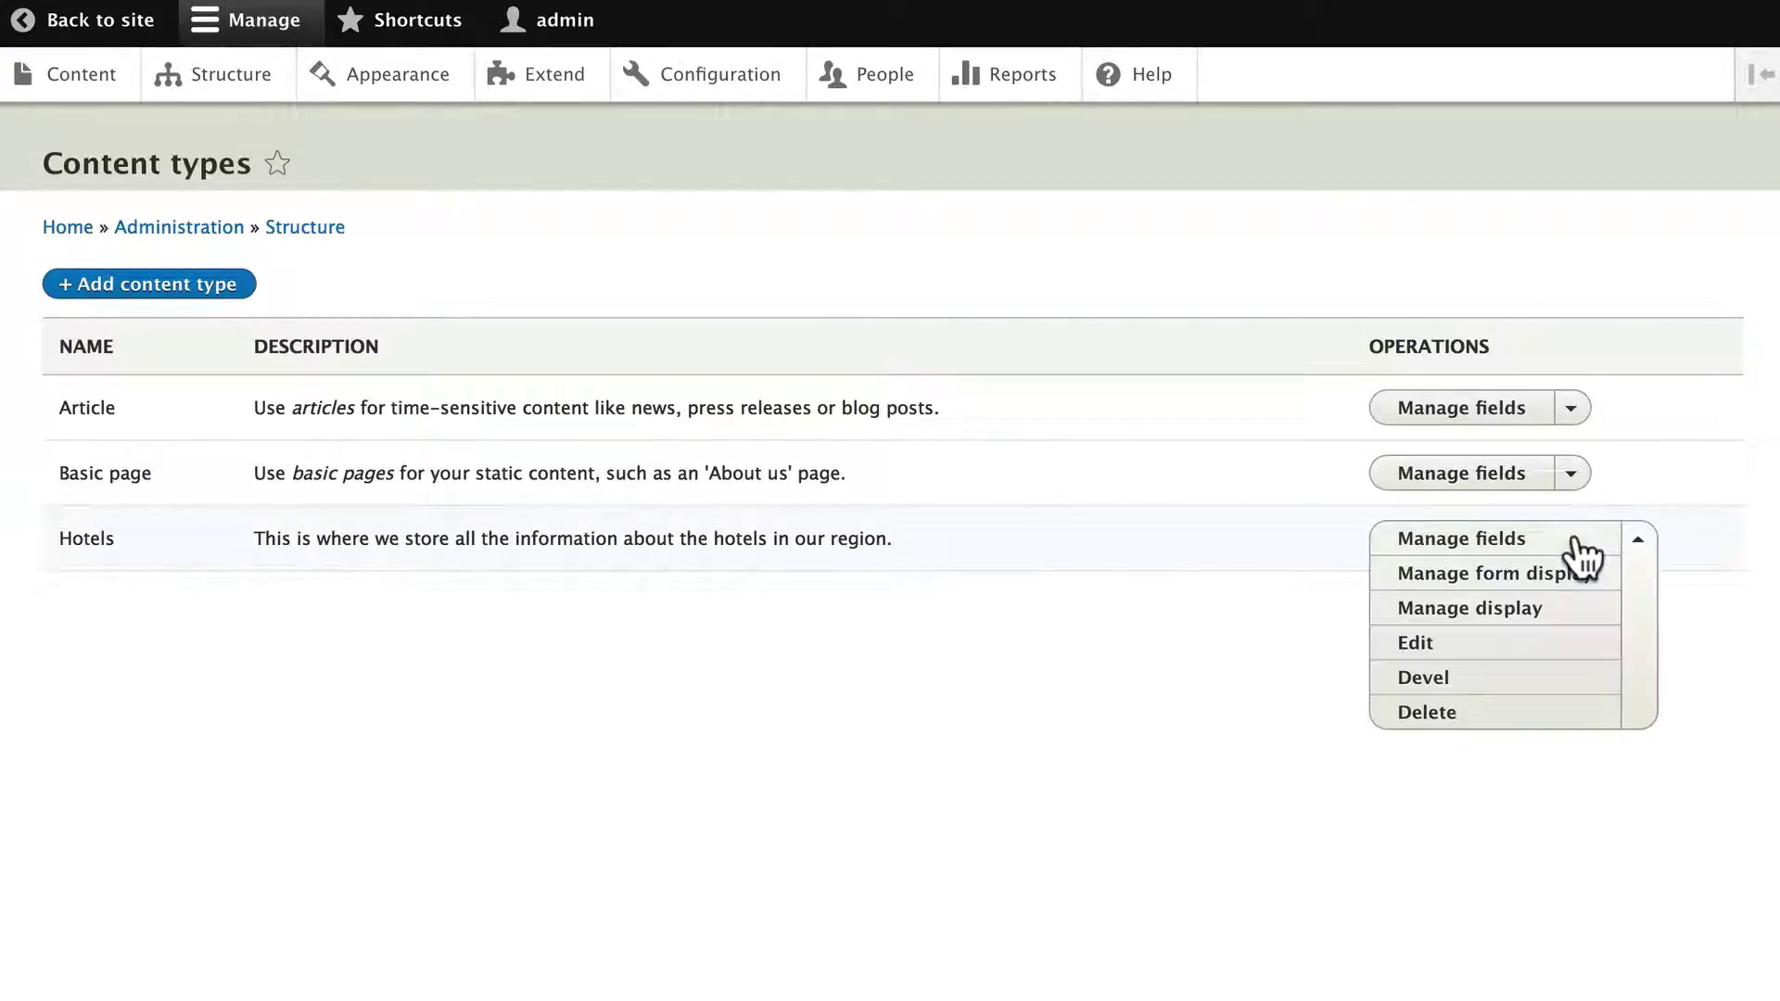
left_click(1458, 608)
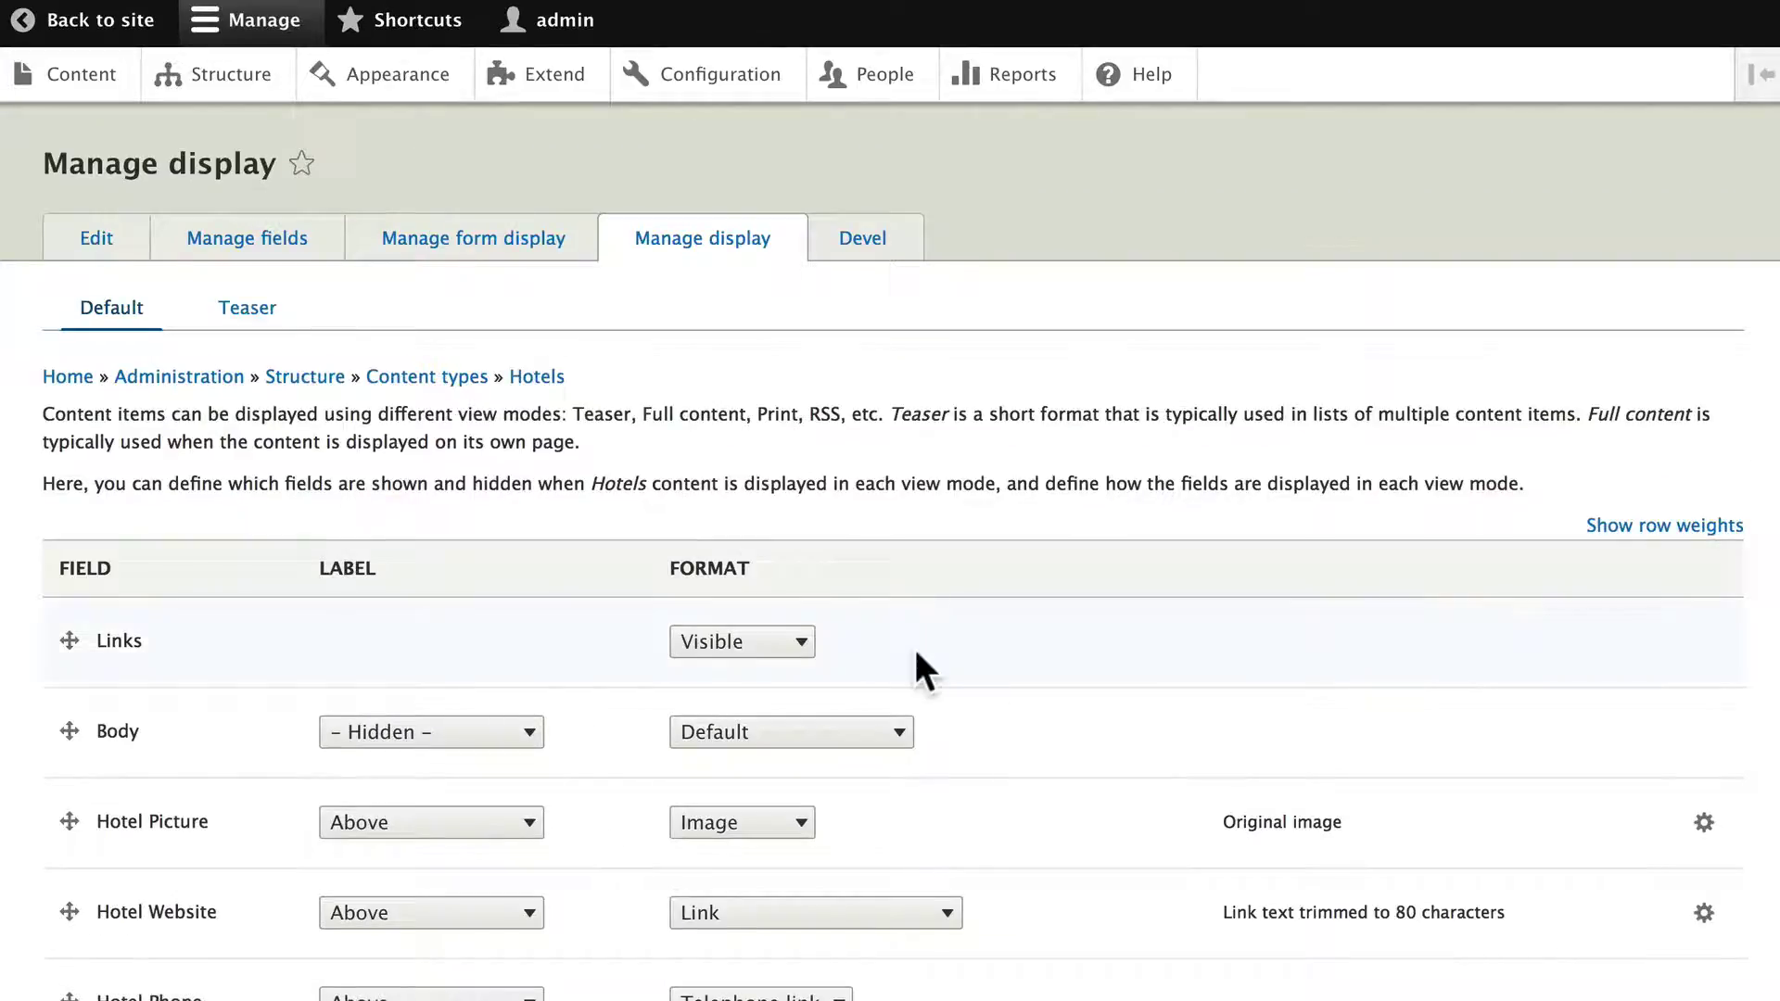
scroll(1020, 652, "down", 4)
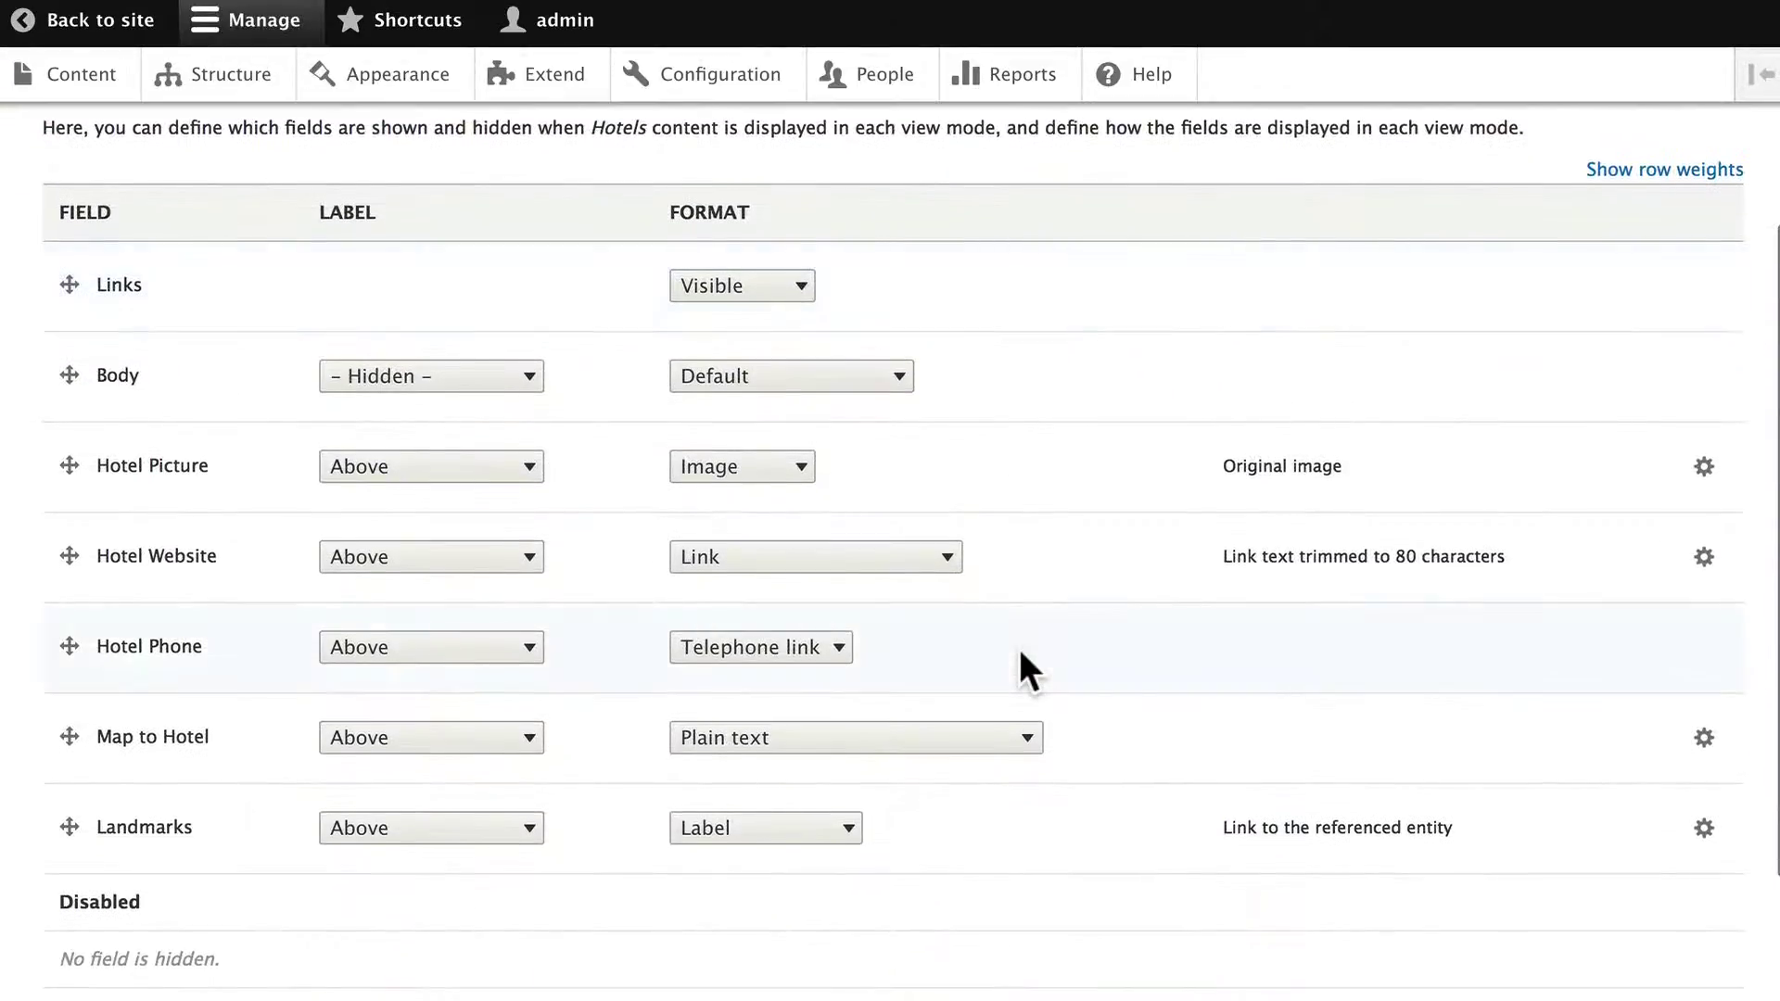
scroll(1020, 648, "down", 1)
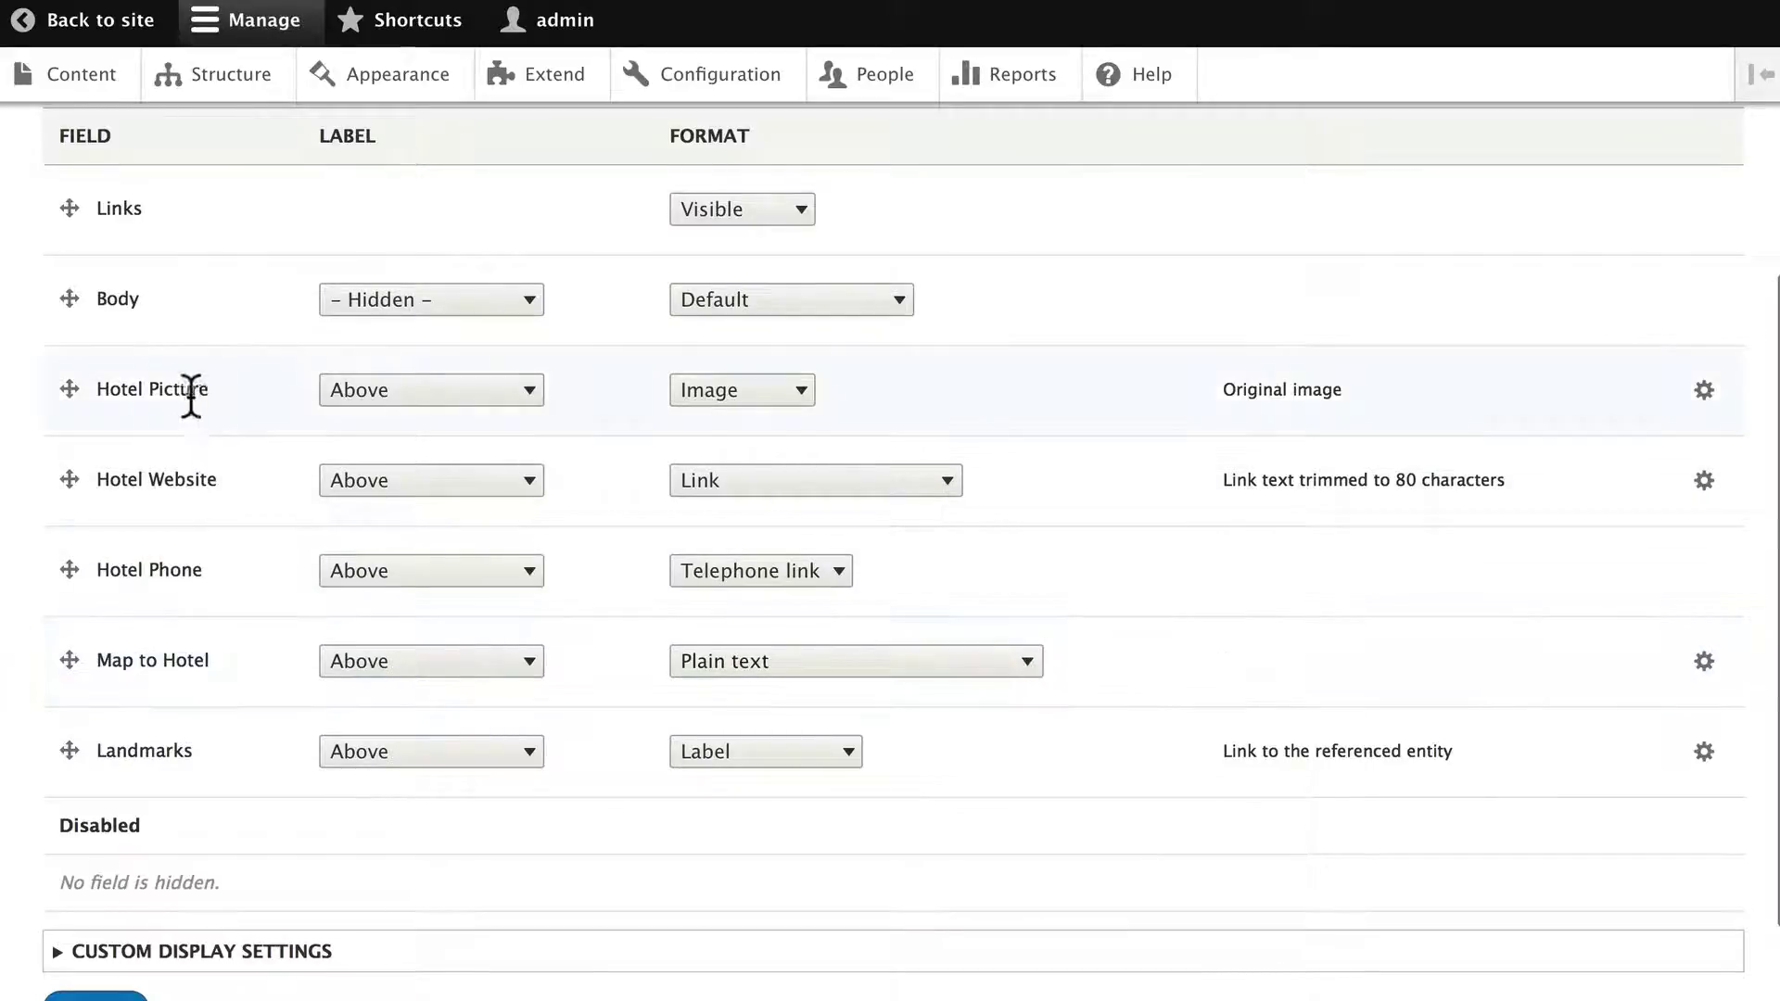
- Hide the Hotel Picture label and set its image style to Medium (220×220)
left_click(408, 404)
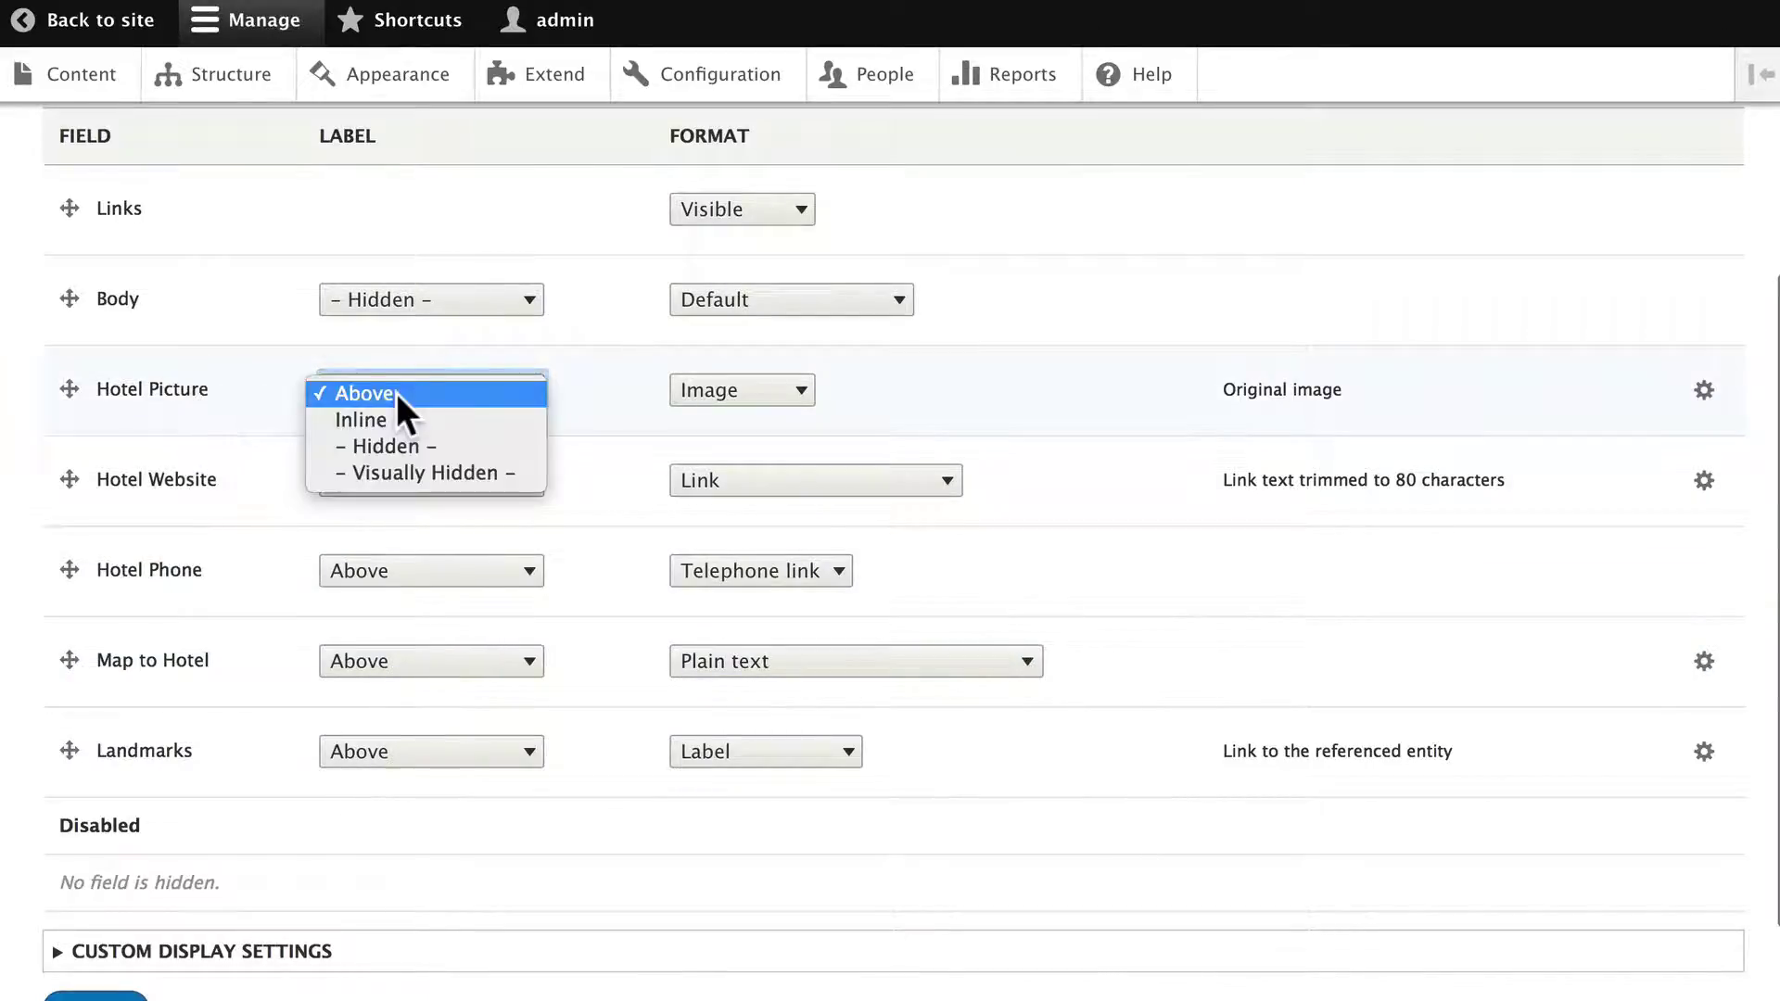
left_click(378, 447)
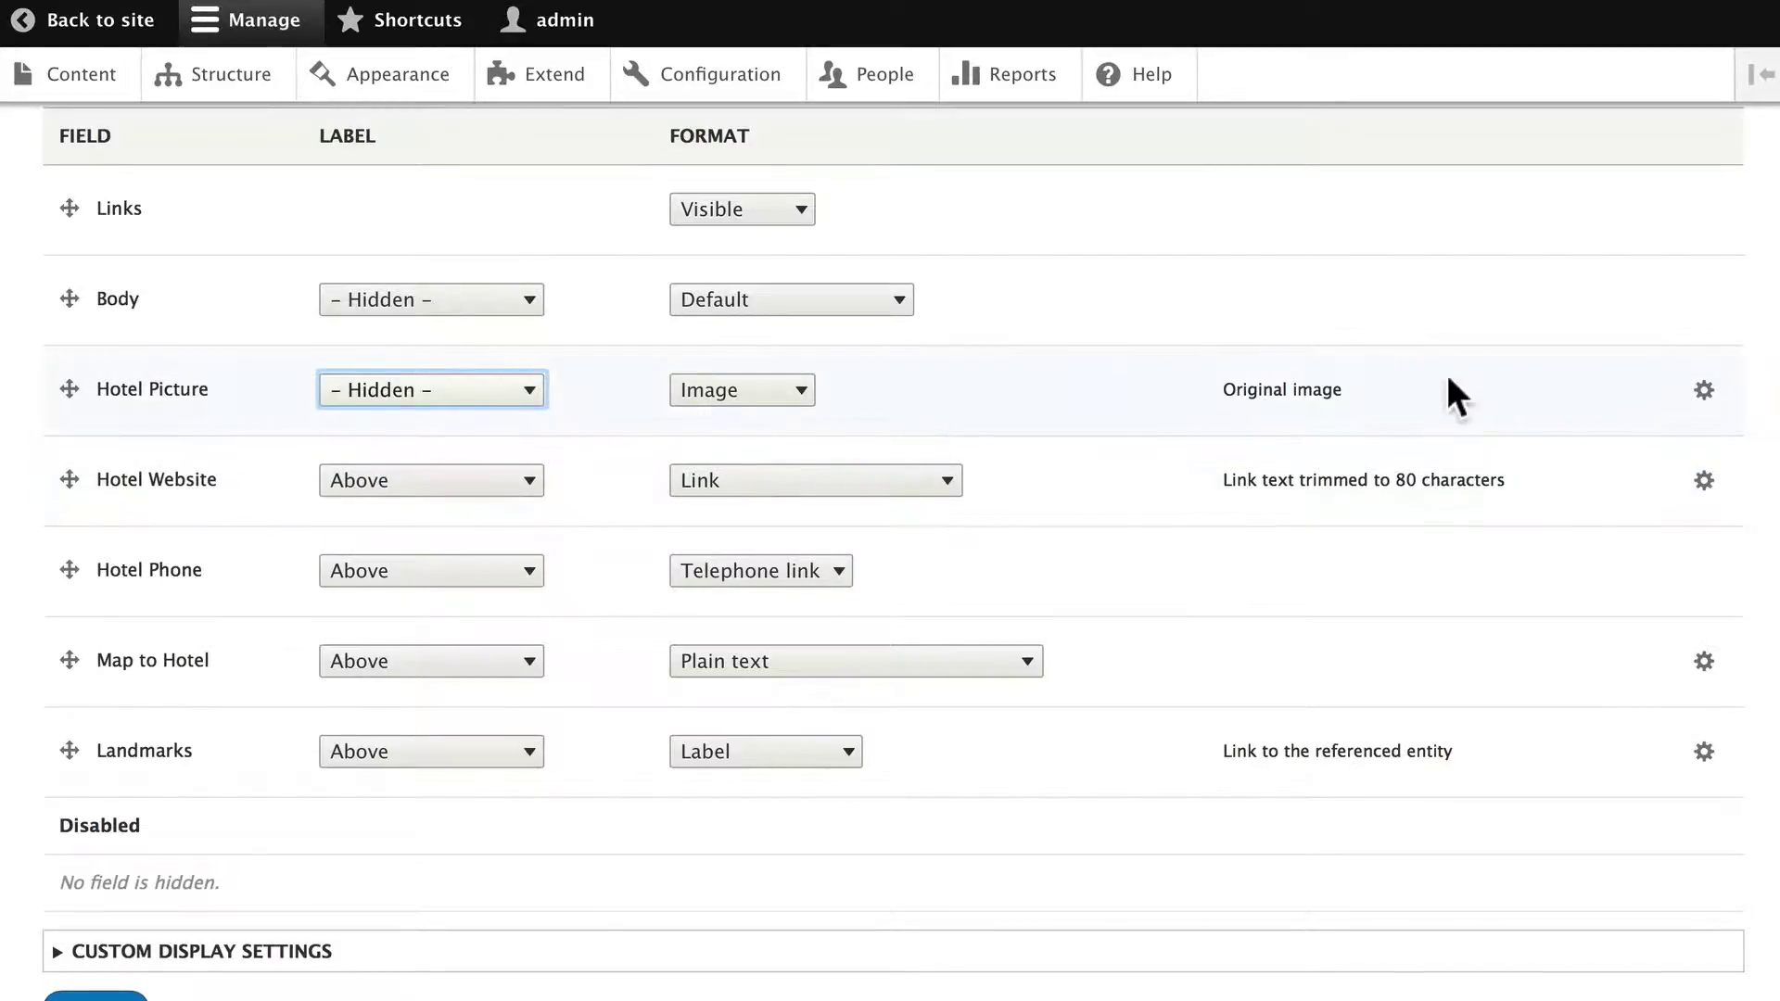
left_click(1704, 394)
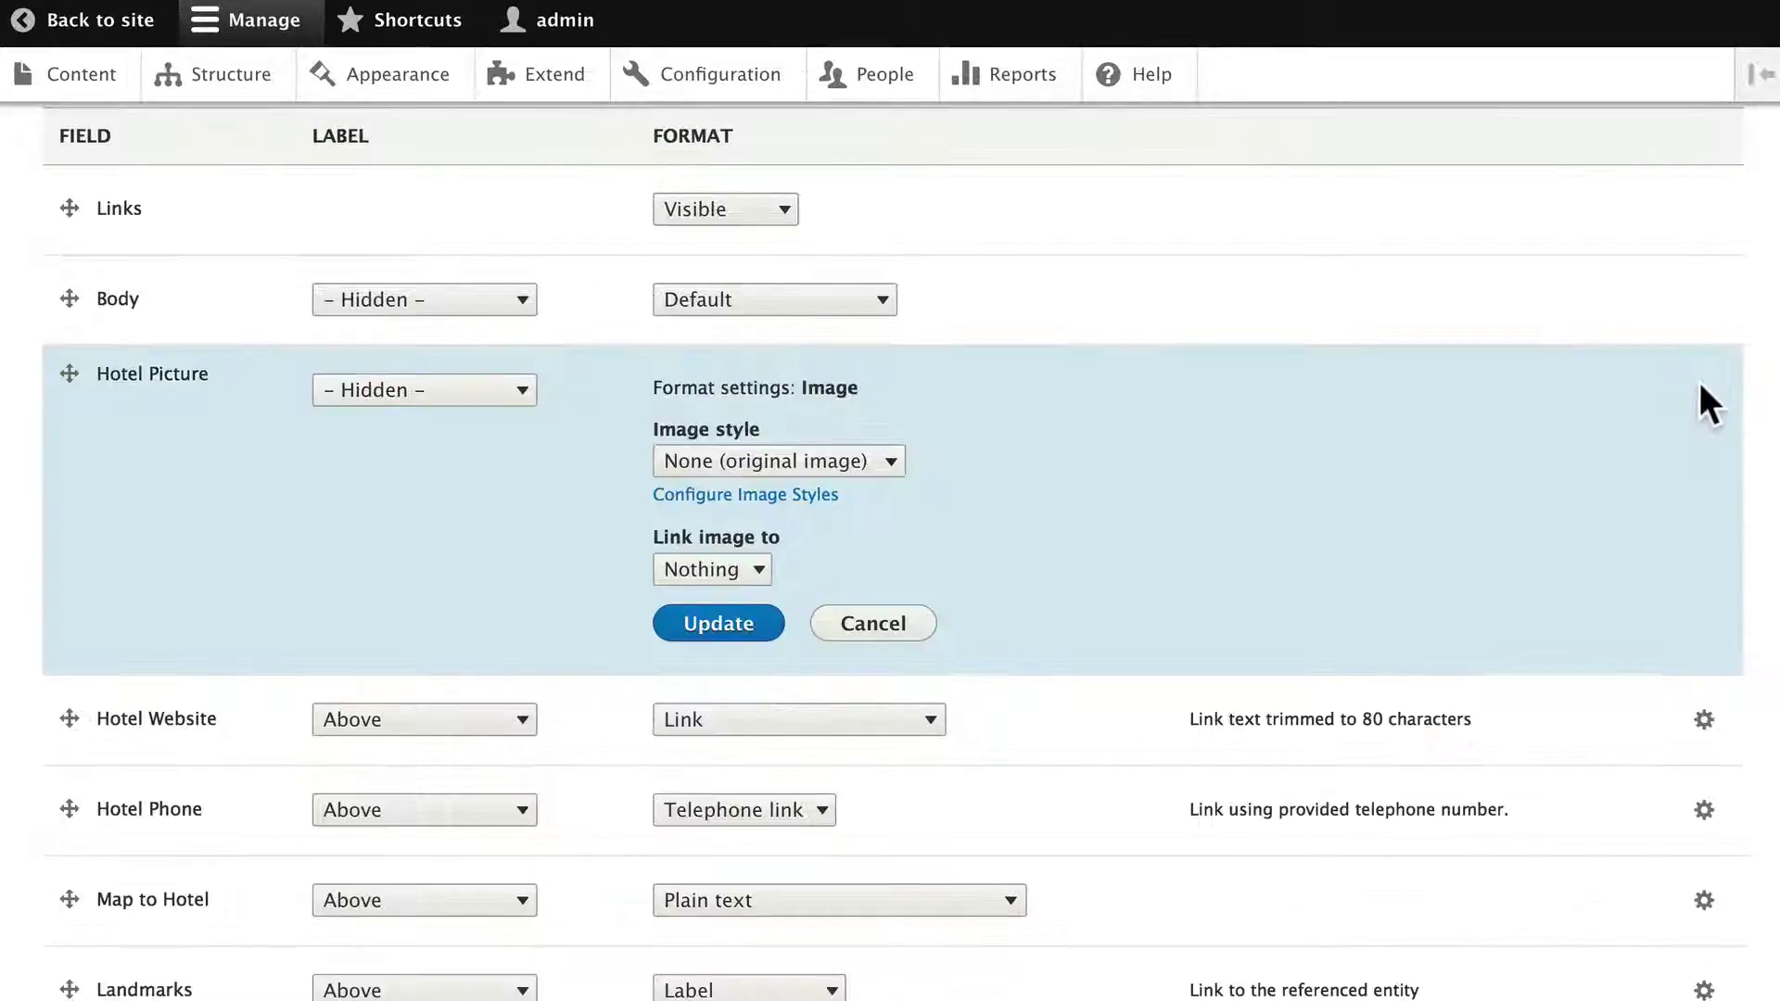
left_click(706, 463)
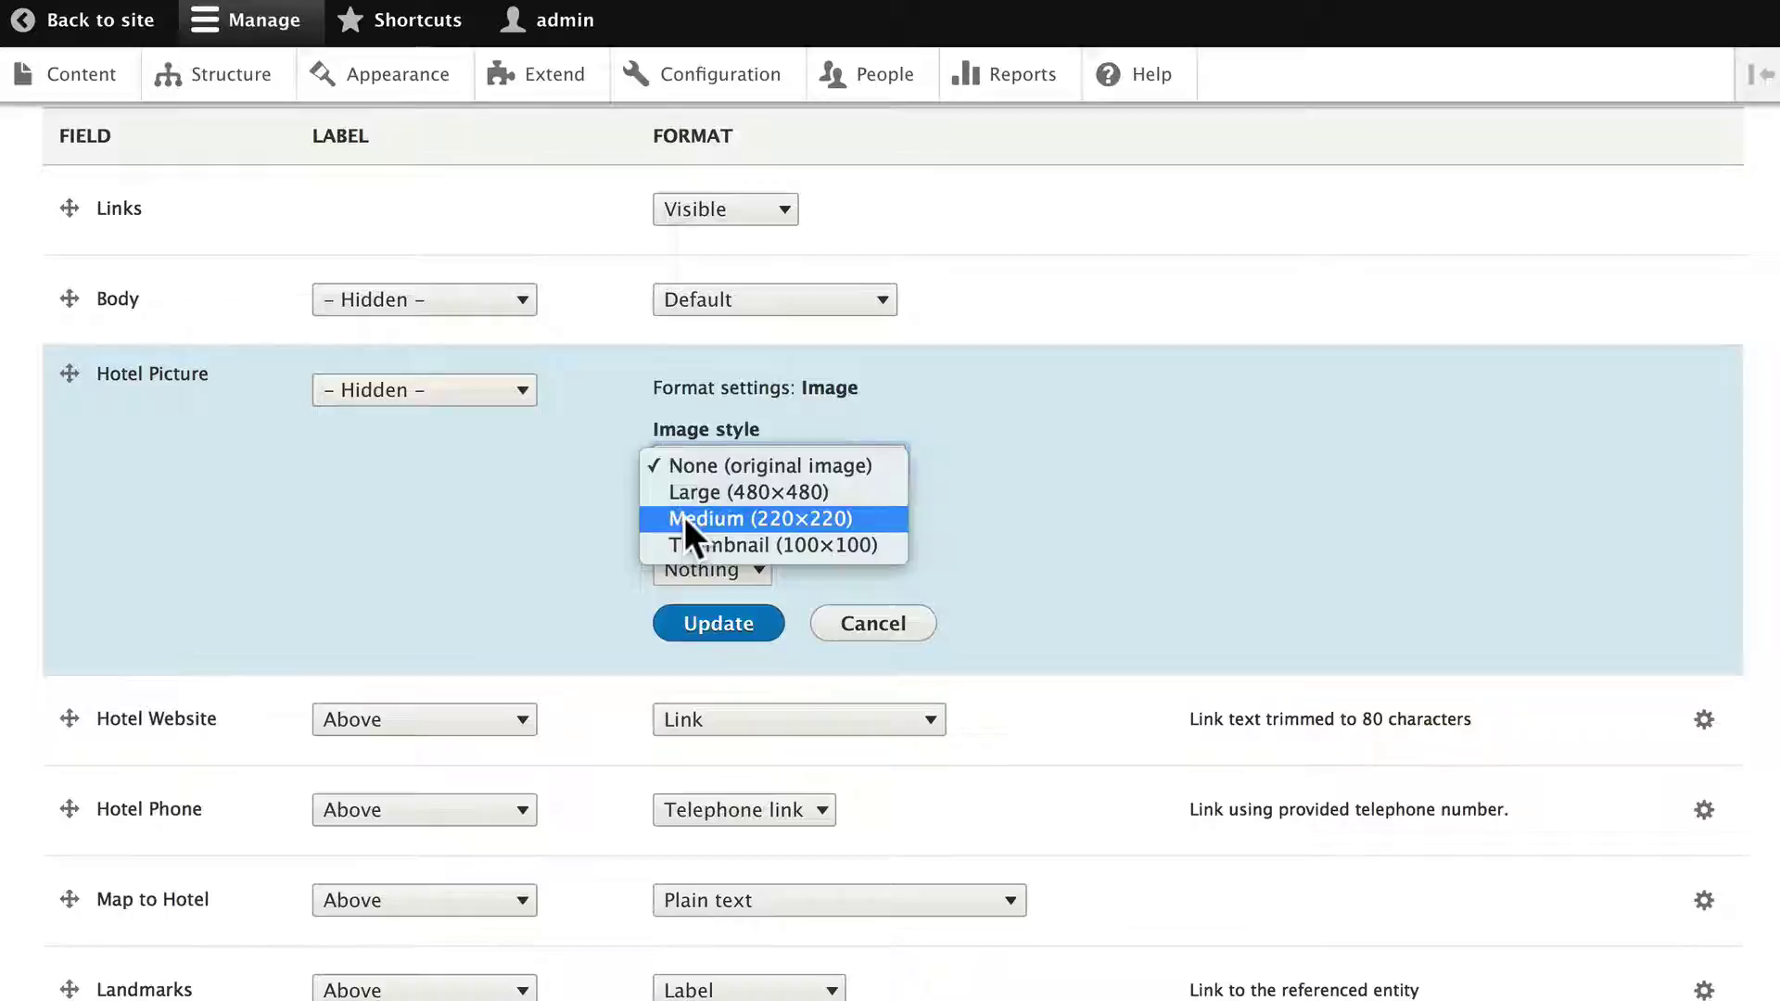
left_click(684, 515)
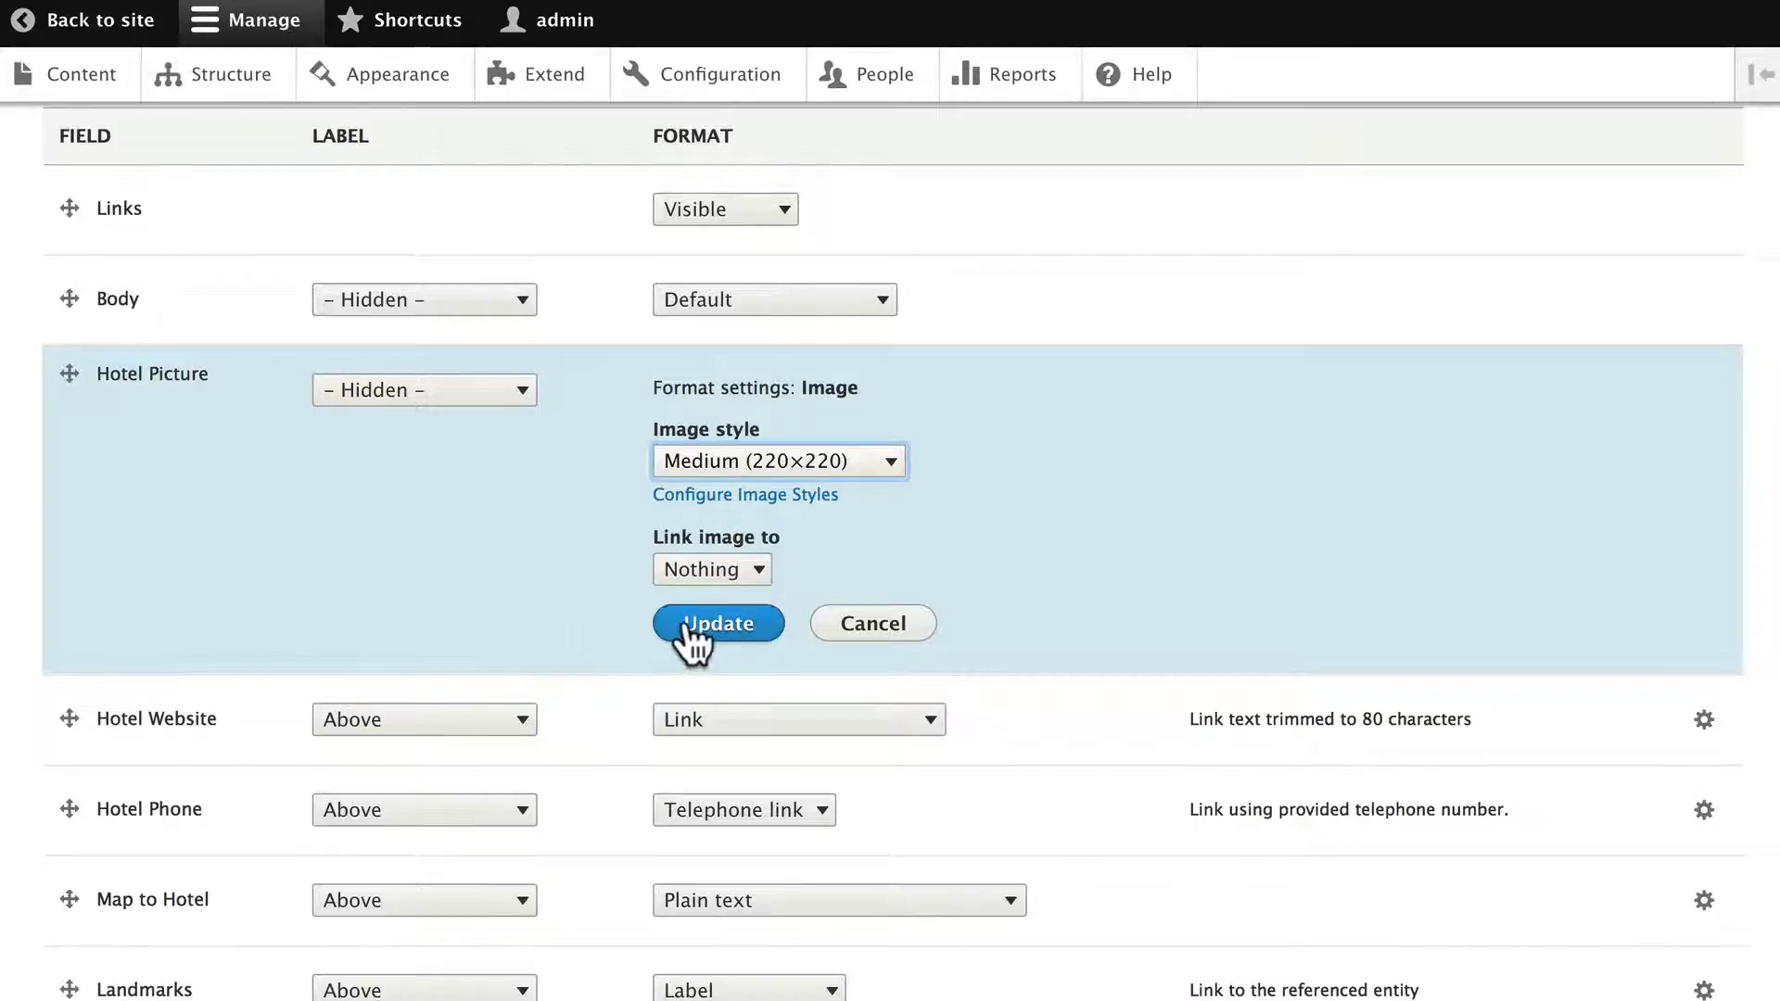
left_click(768, 626)
- Hide the Hotel Website and Map to Hotel labels and adjust the Hotel Phone label
left_click(445, 480)
left_click(401, 436)
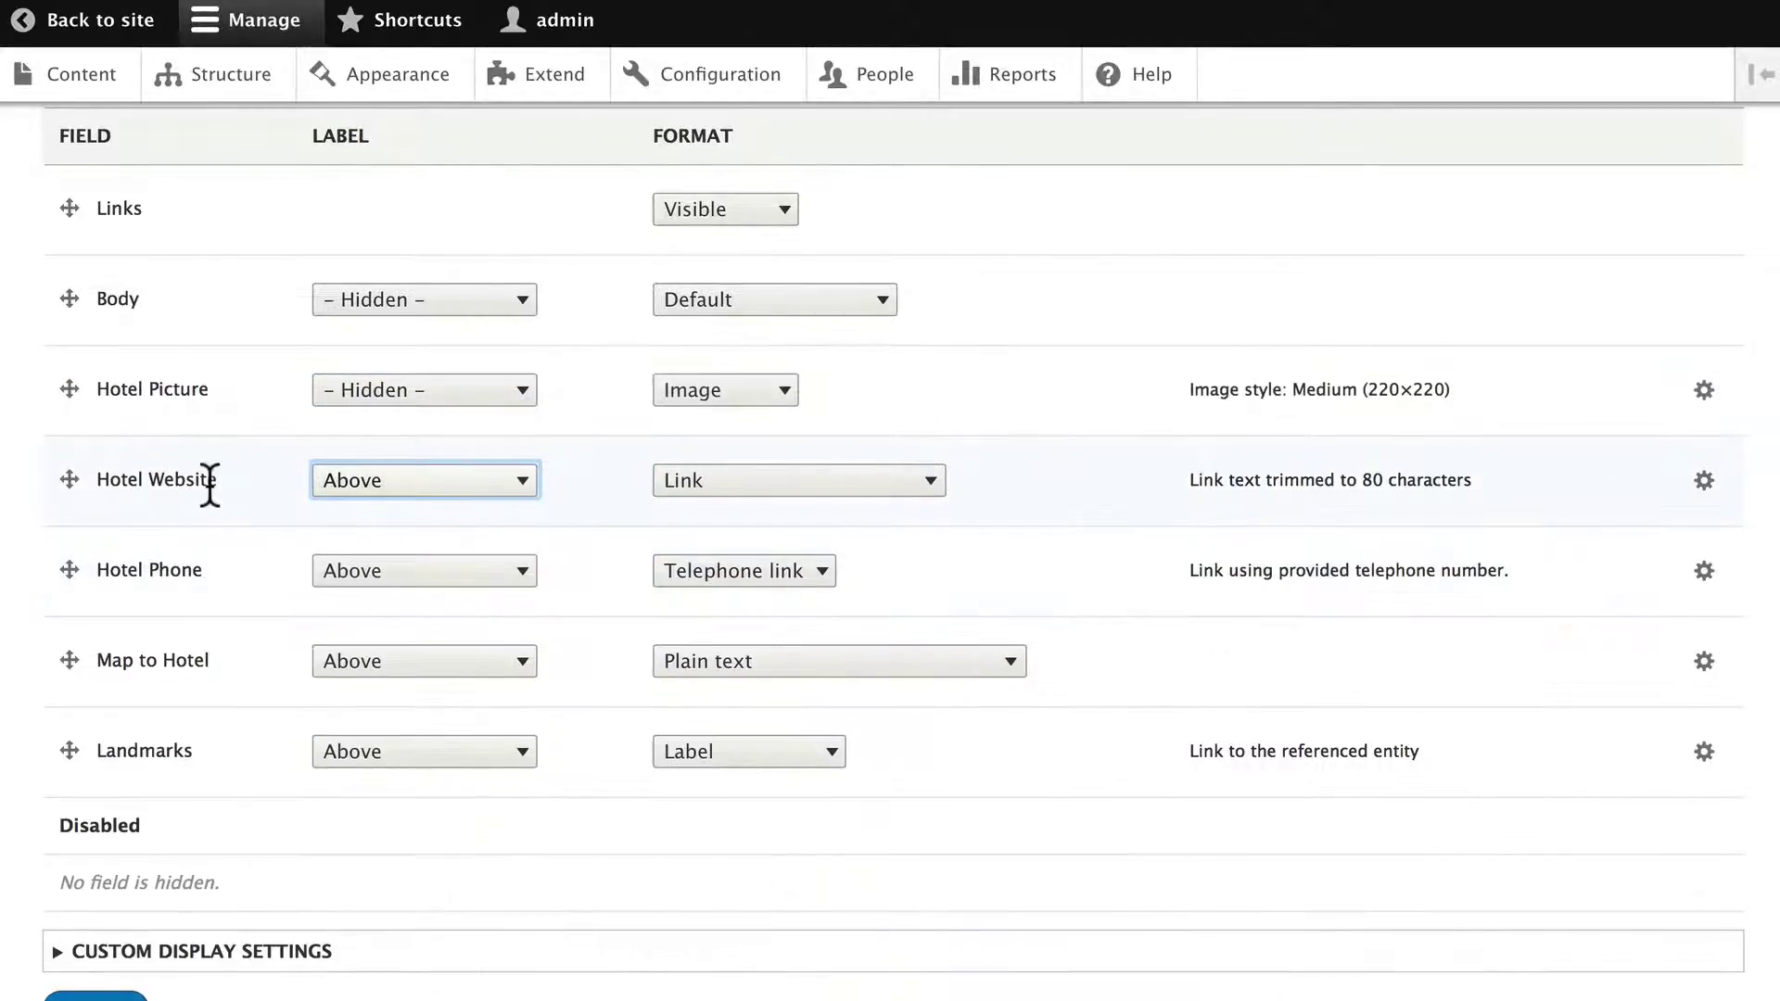
left_click(395, 480)
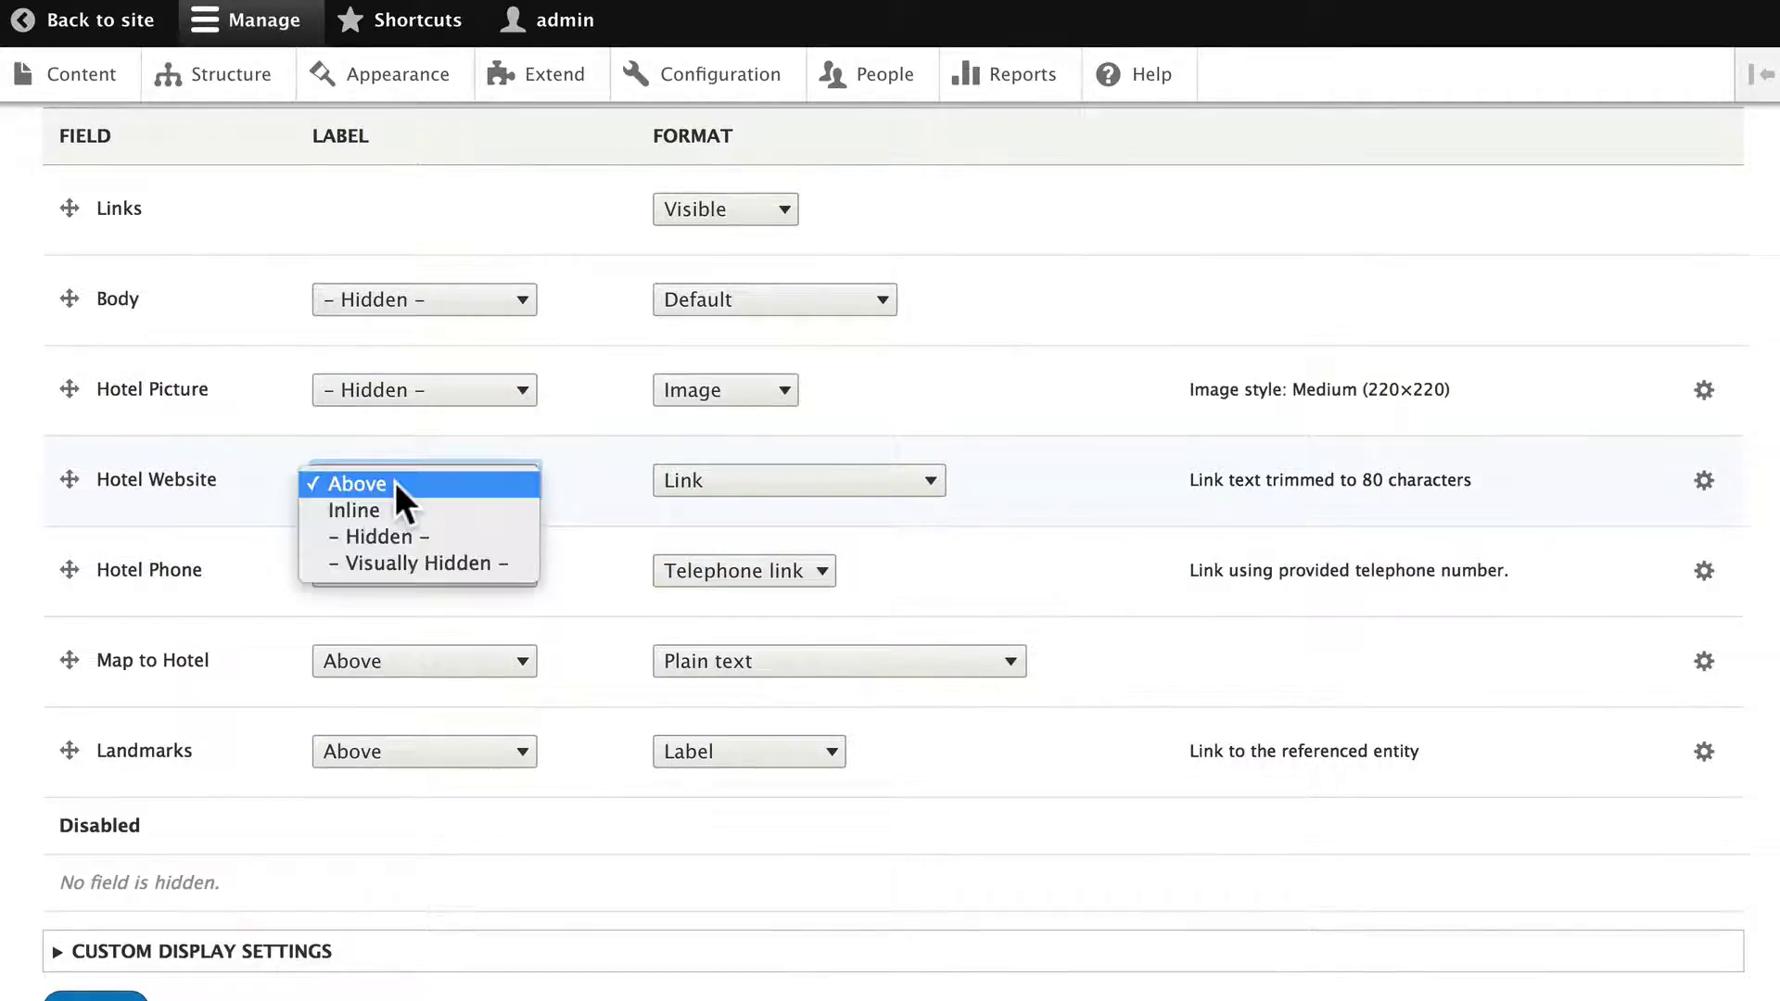
left_click(387, 536)
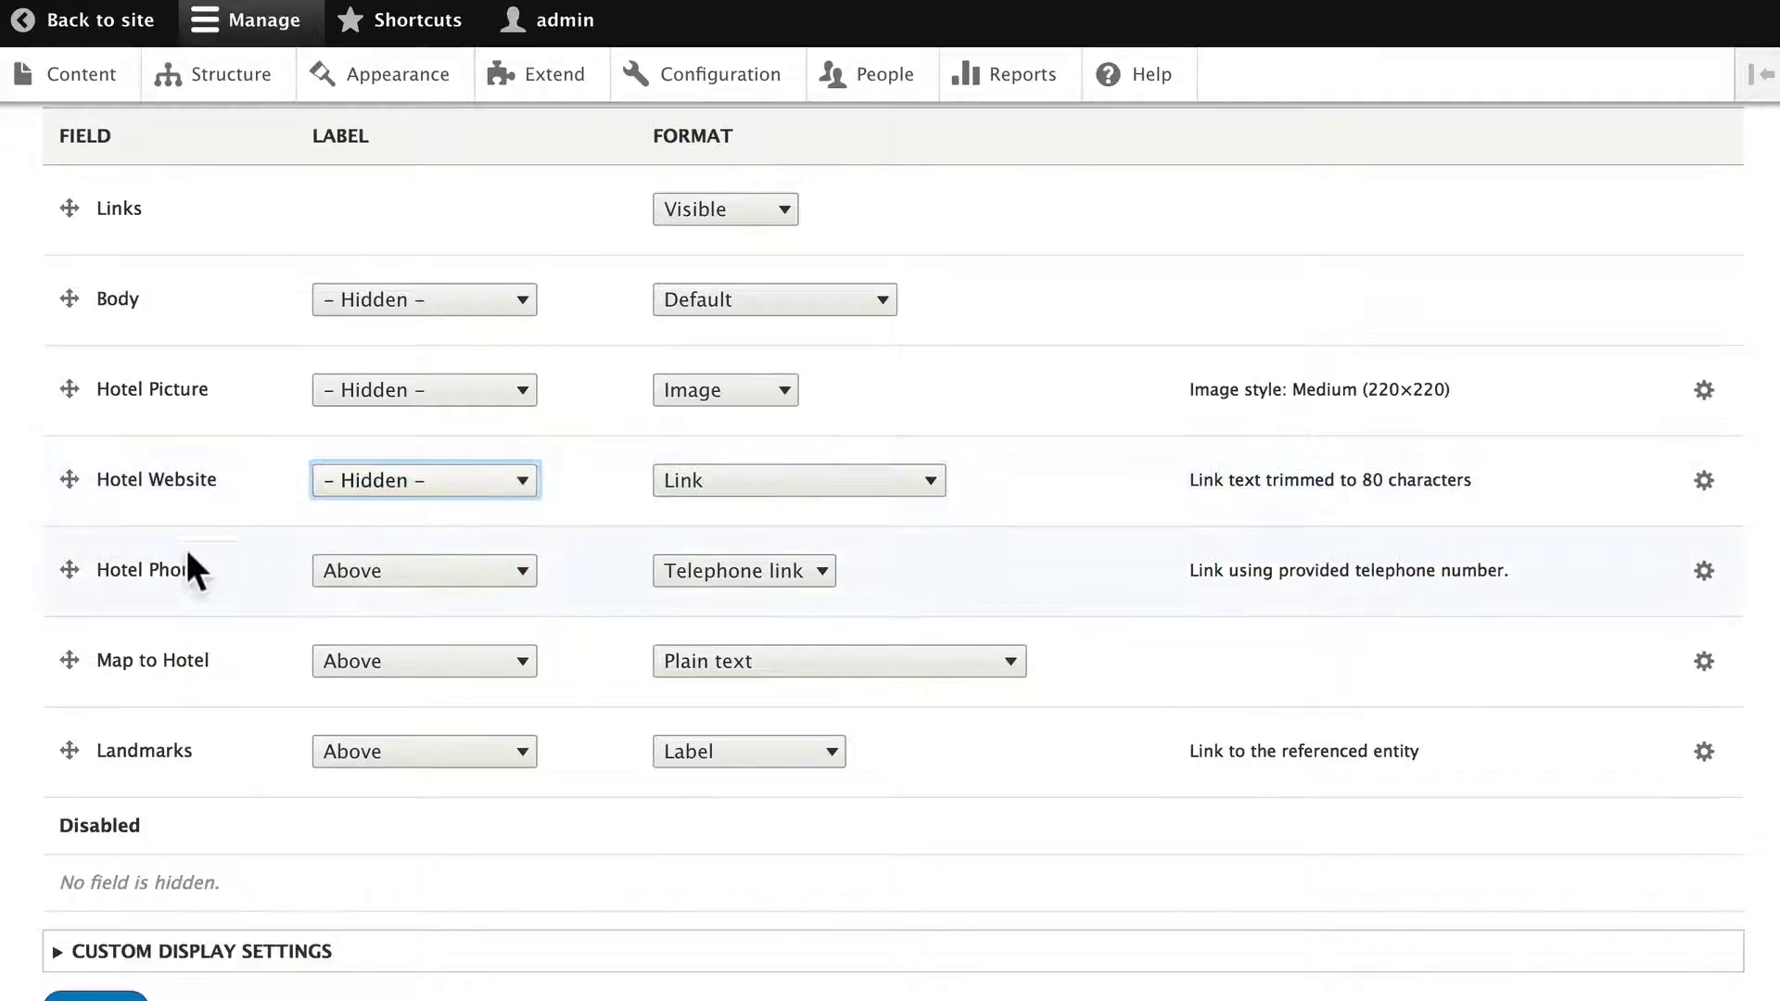
left_click(380, 570)
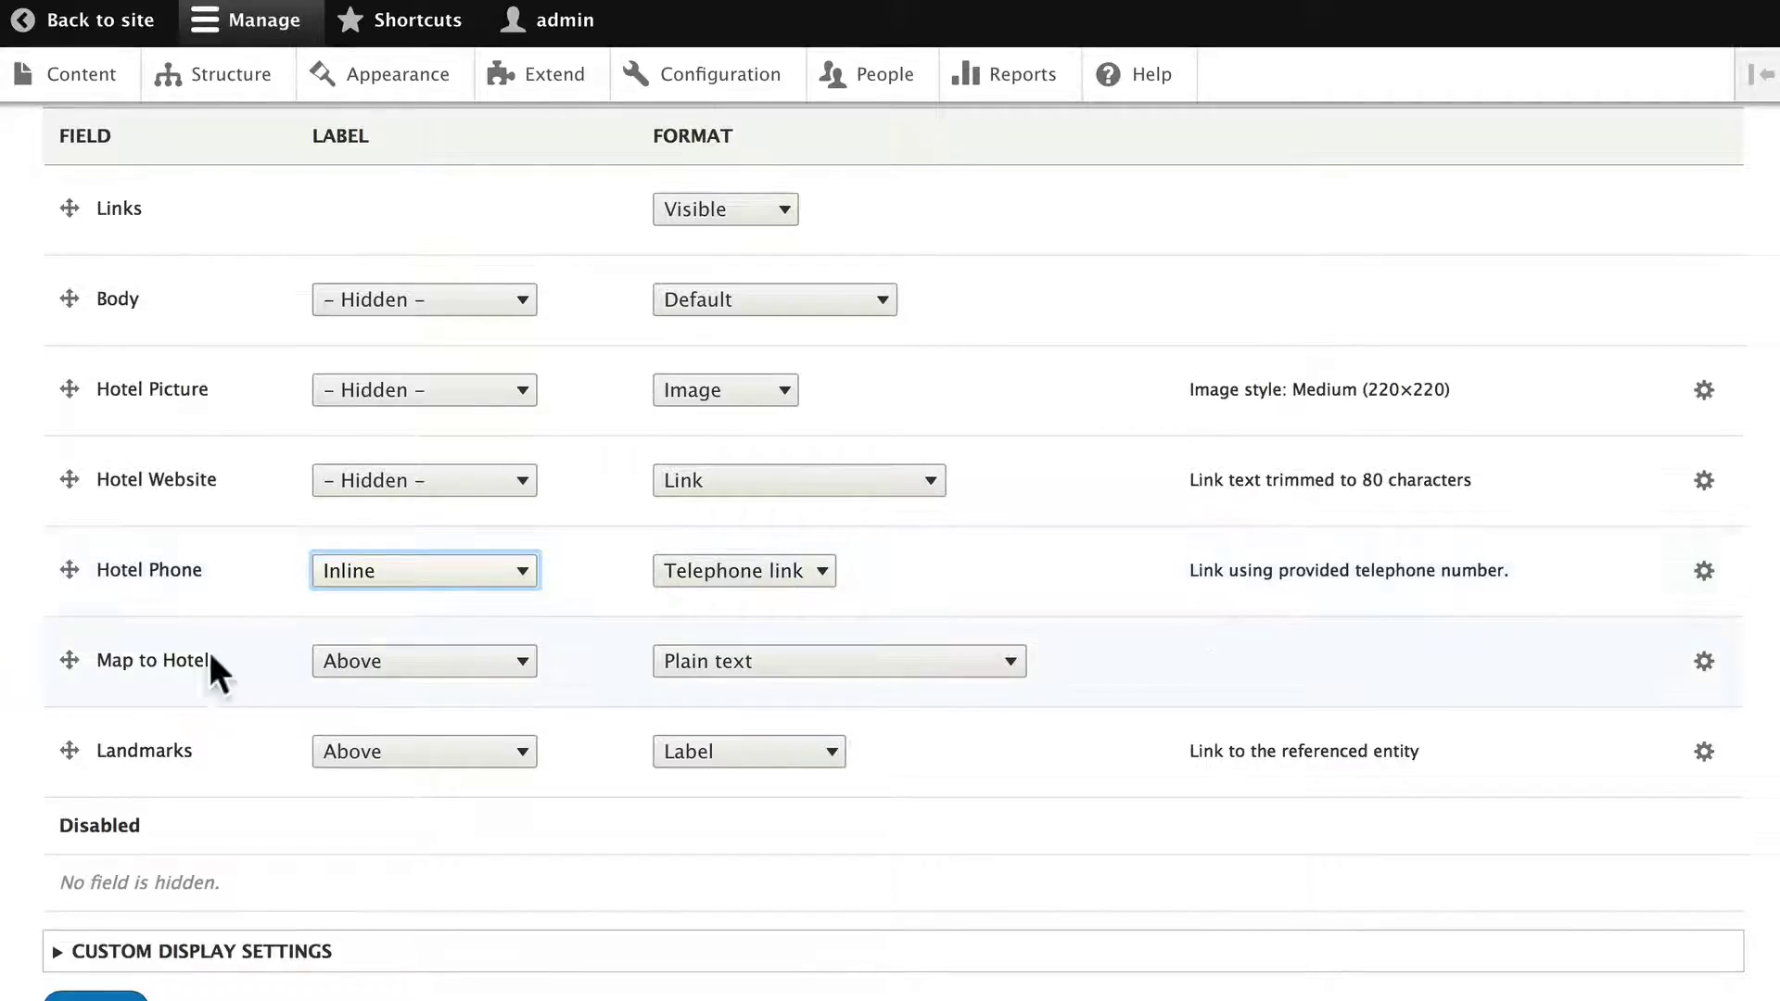
left_click(399, 677)
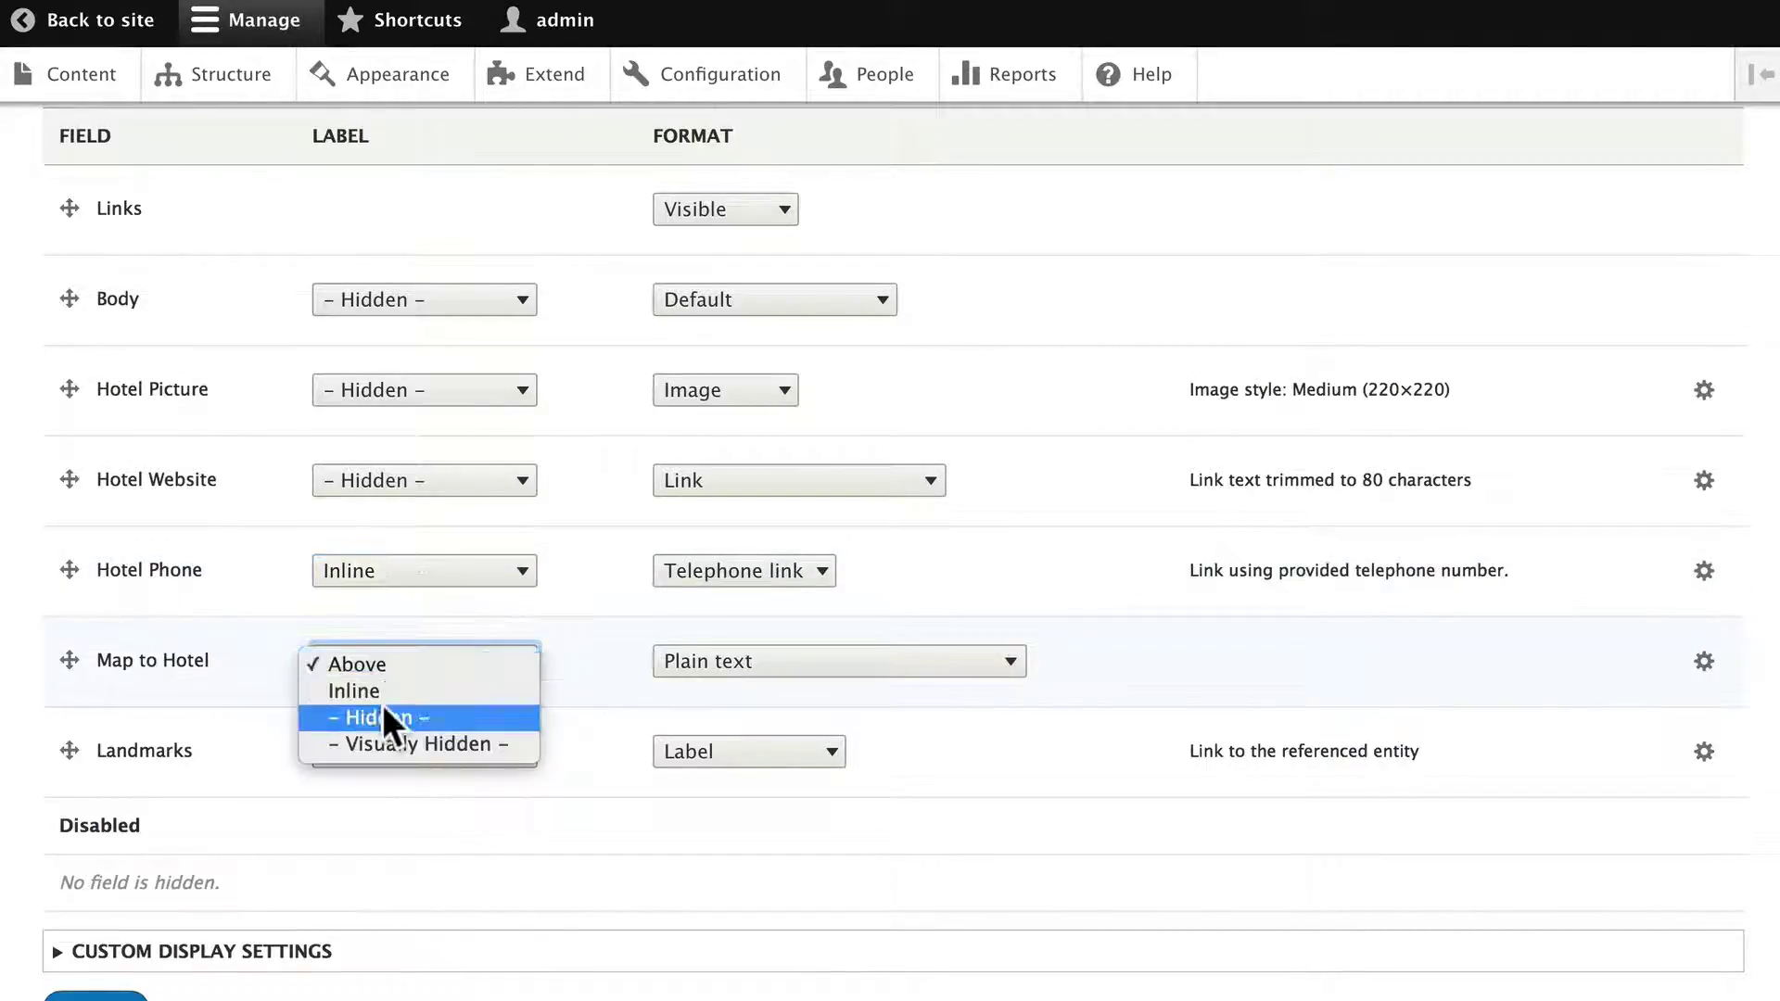
left_click(380, 717)
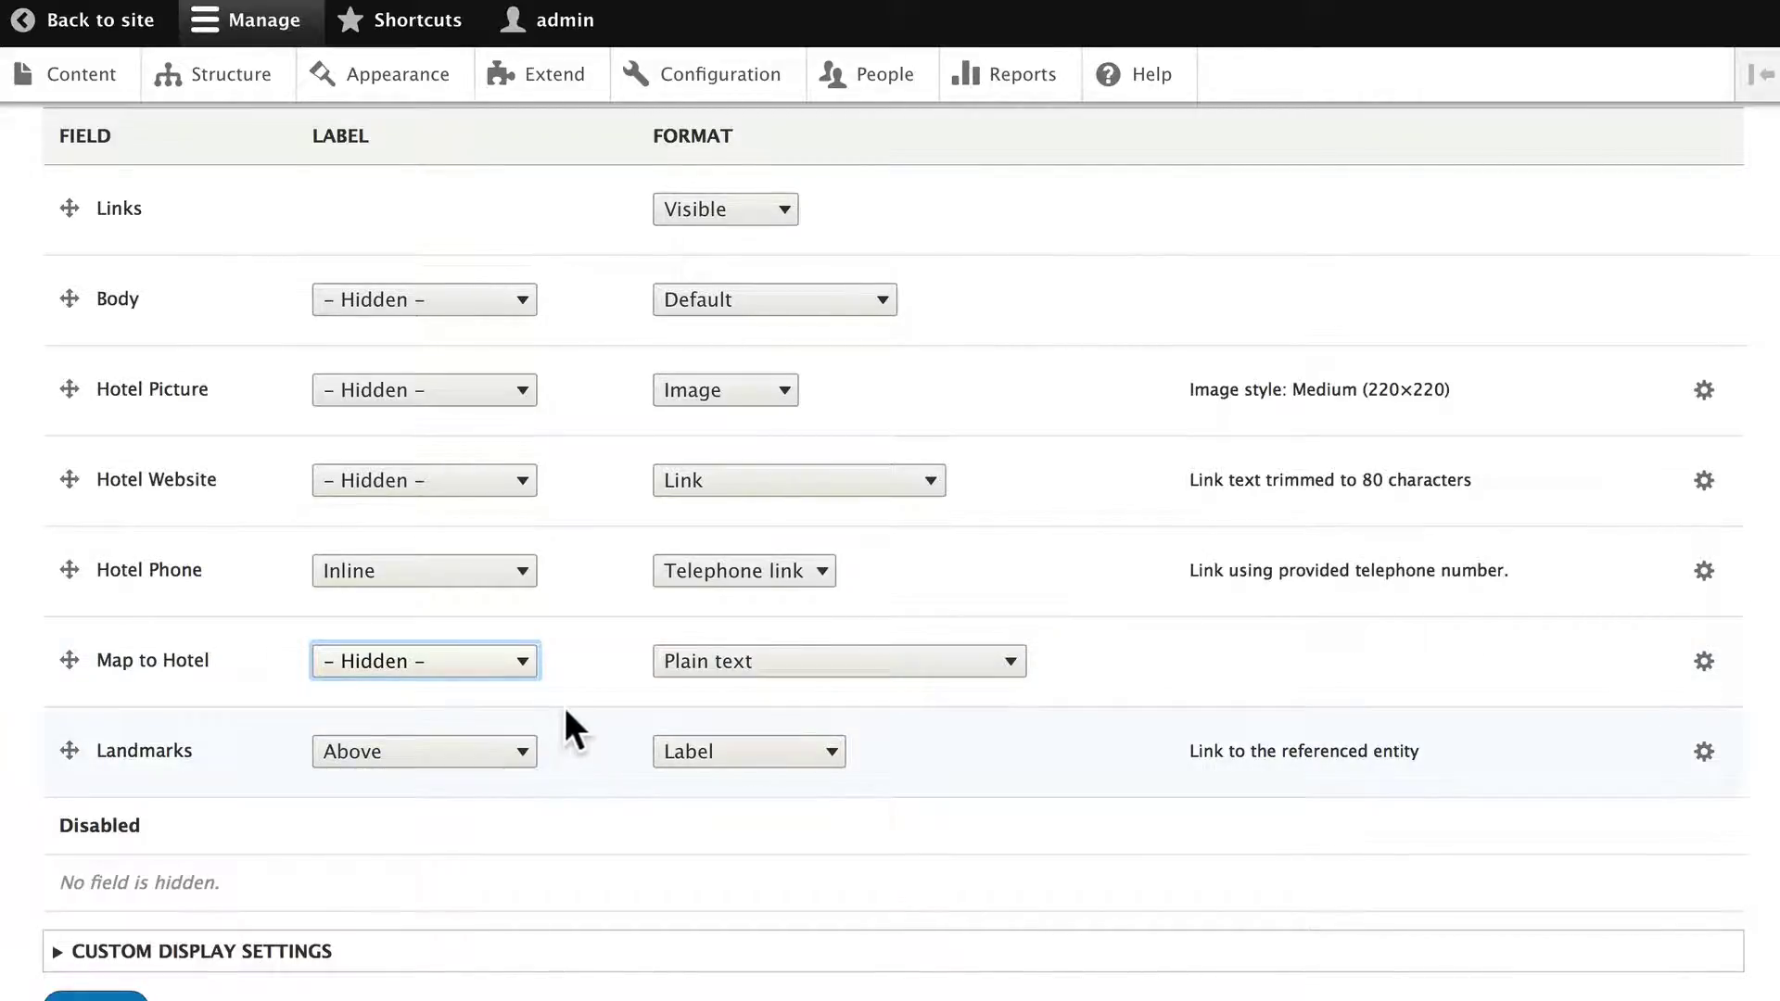
- Format Map to Hotel as a Google Map using a static instead of dynamic map
left_click(1010, 661)
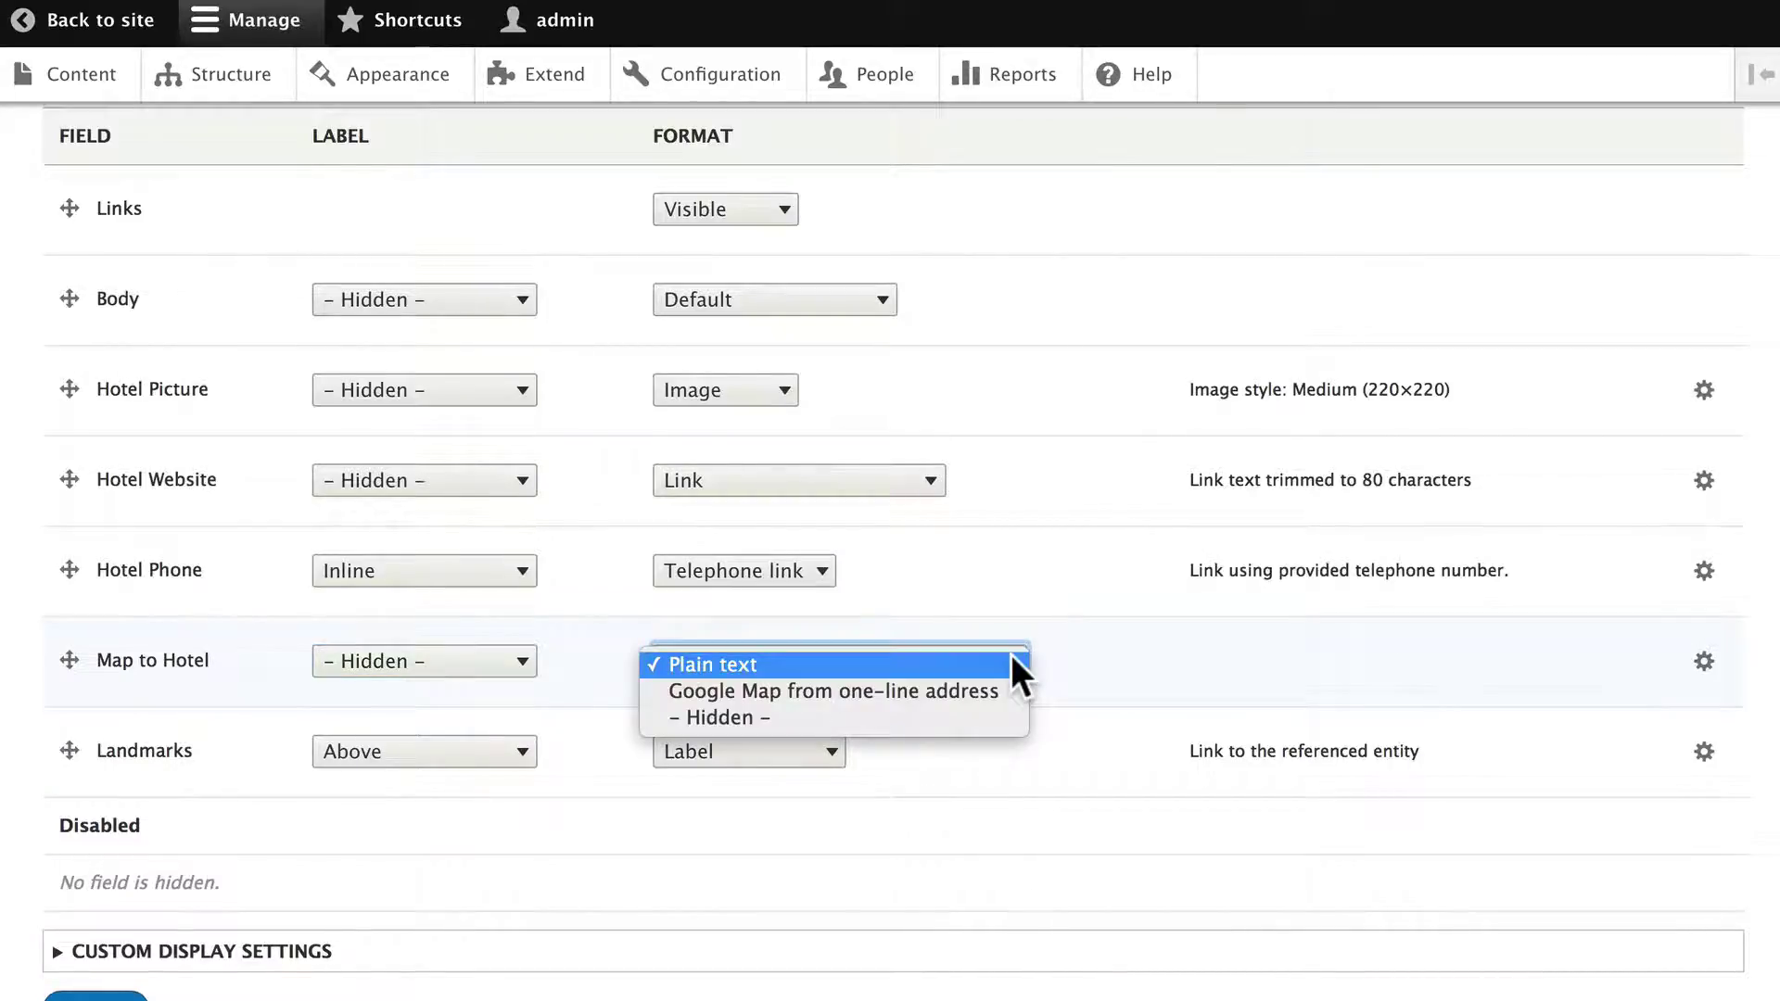
left_click(920, 691)
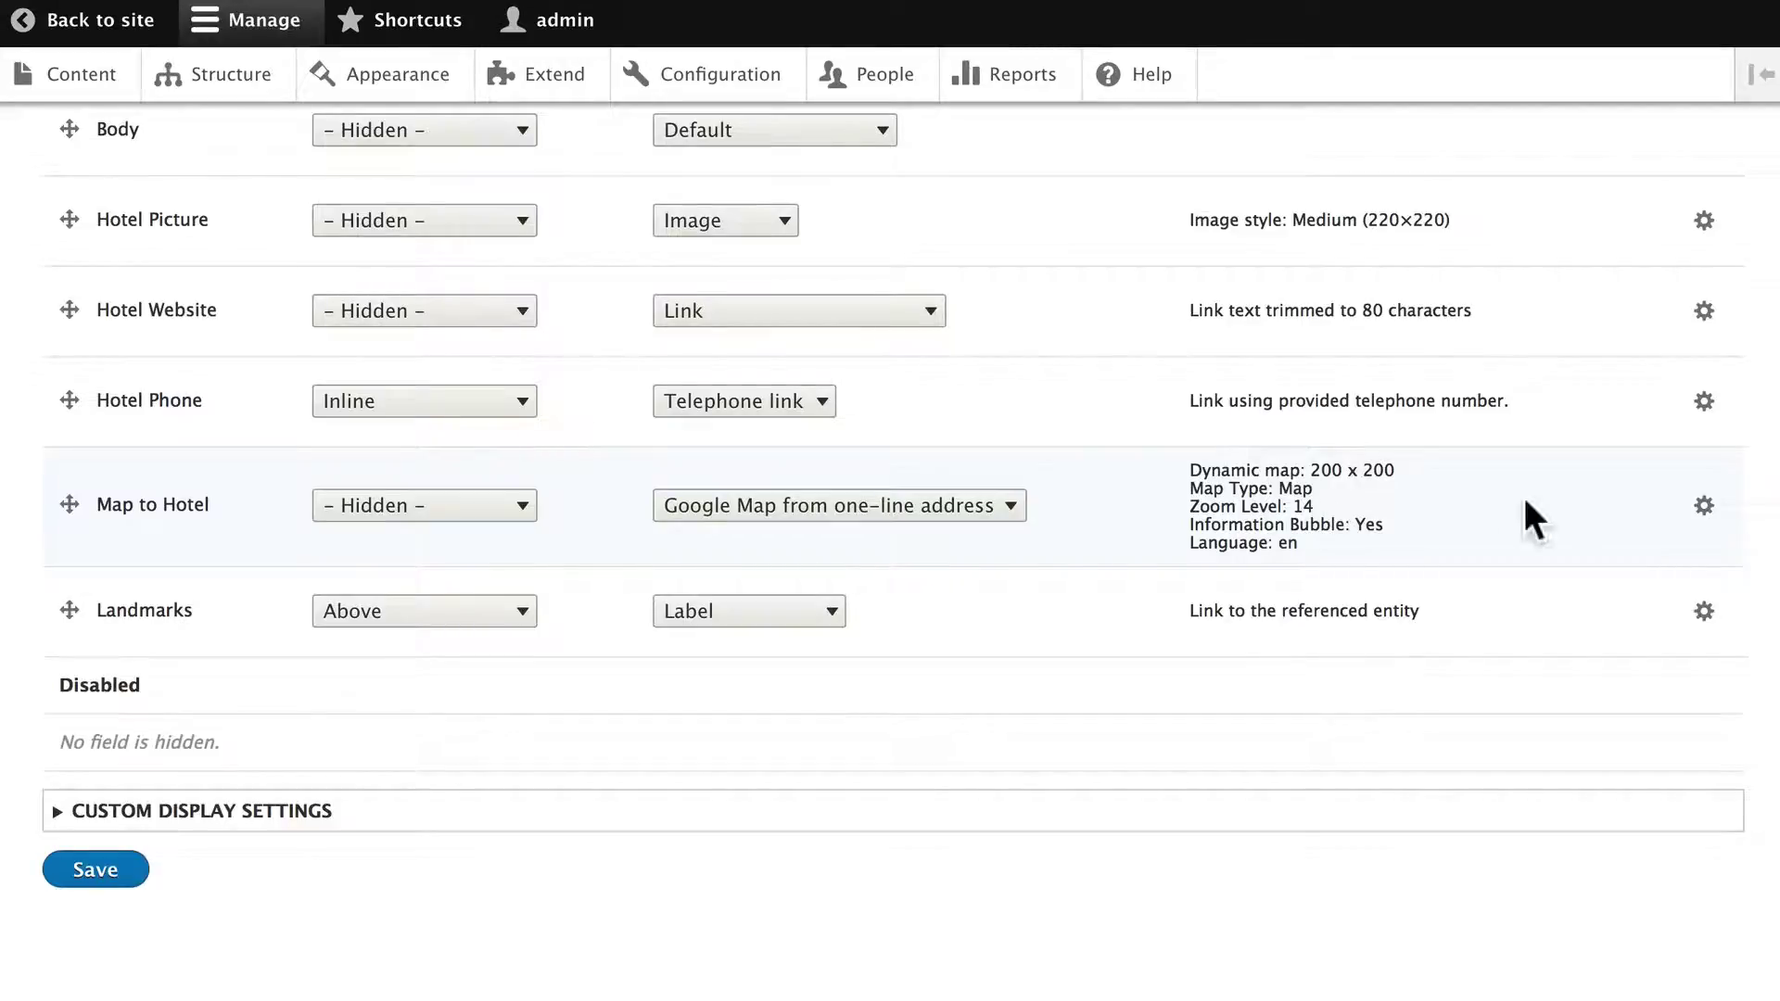
left_click(1704, 507)
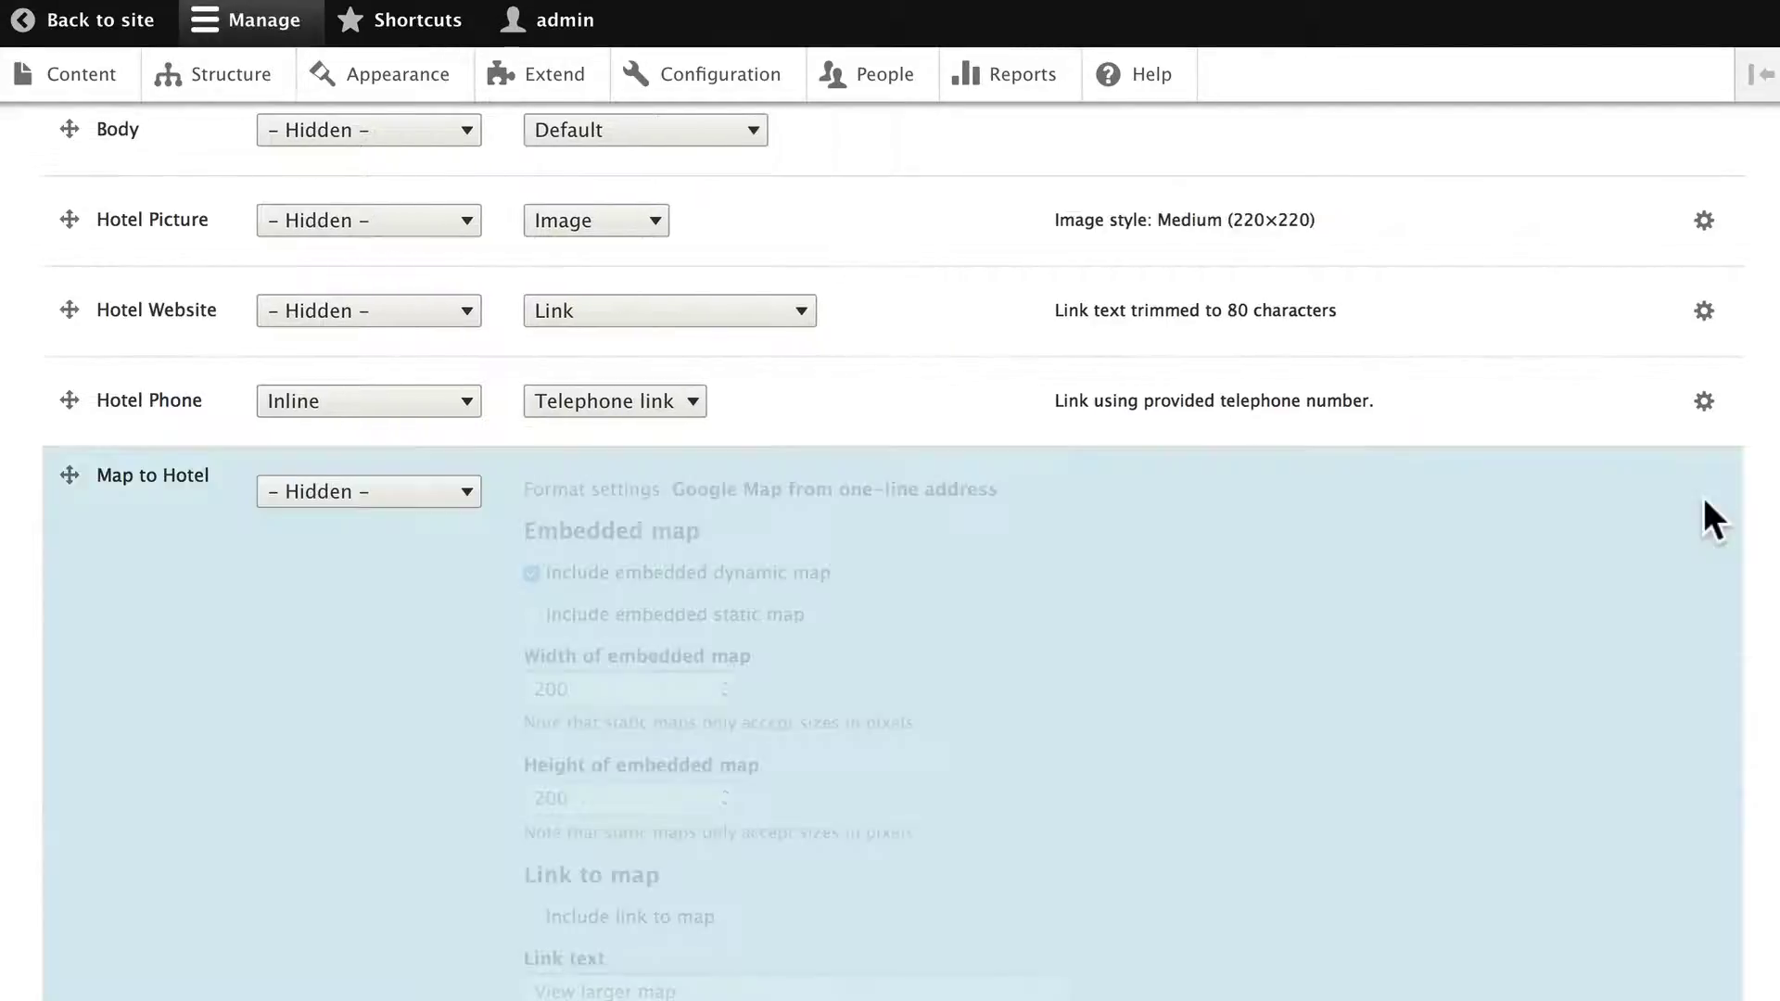
left_click(531, 573)
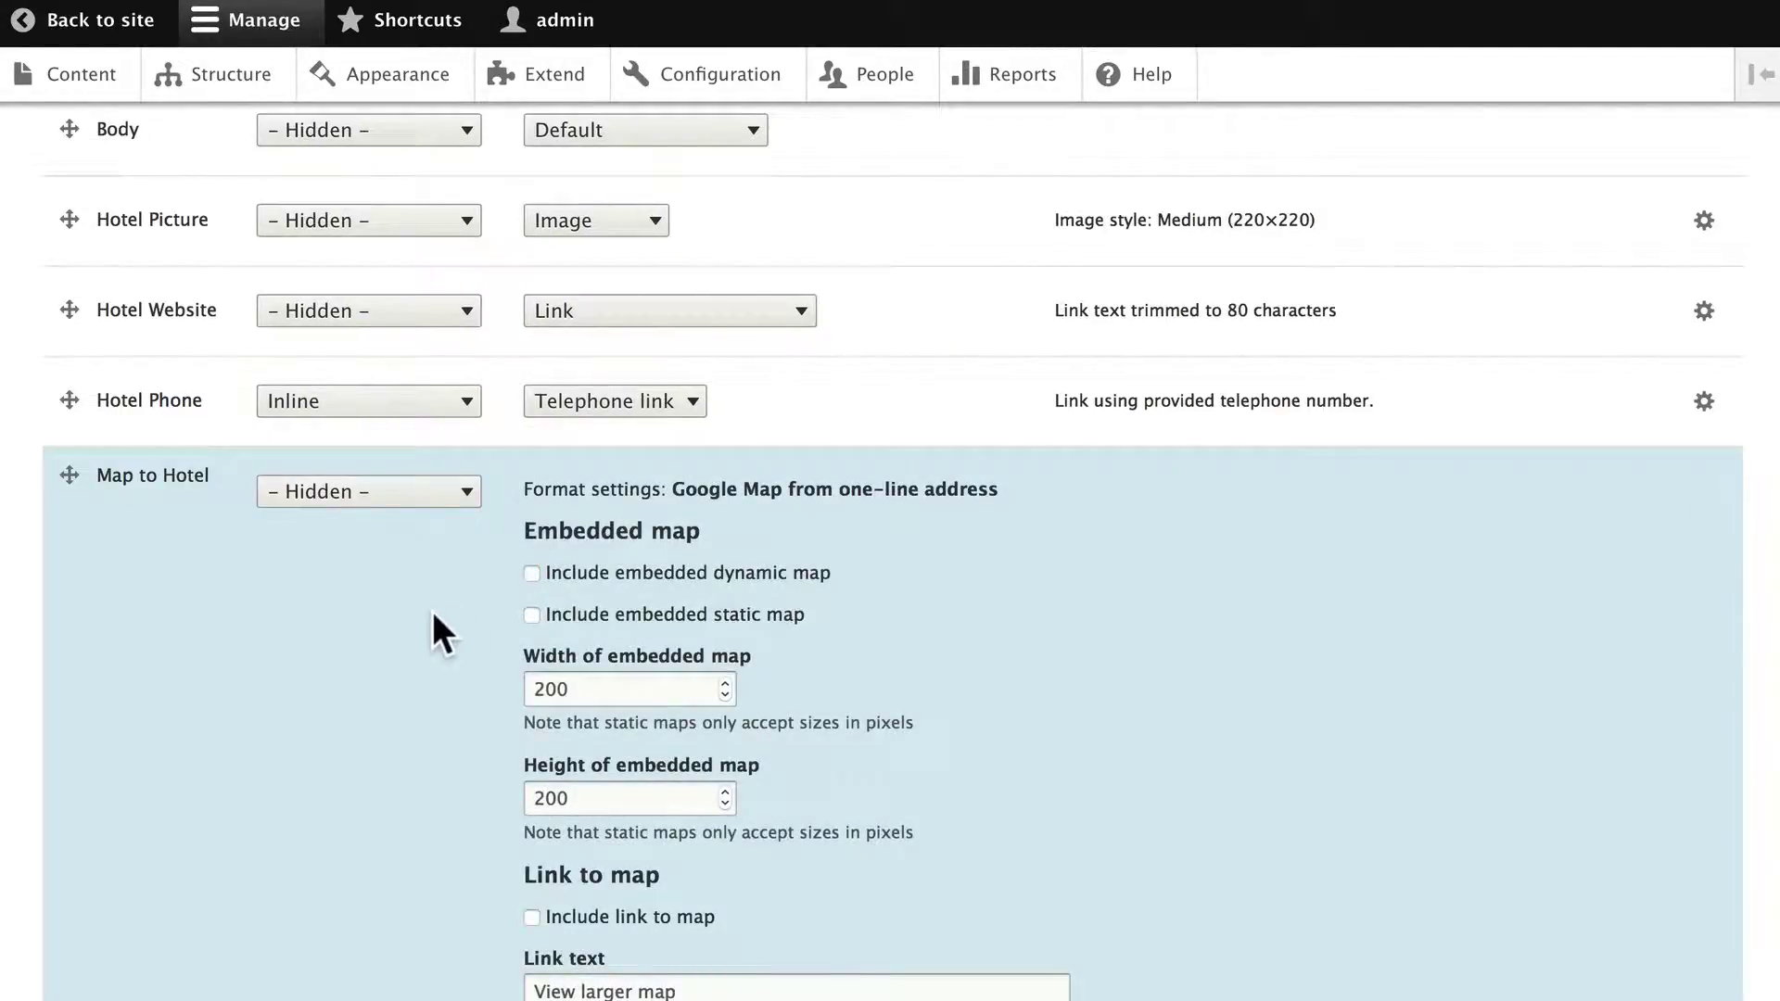
left_click(532, 613)
- Make the static map 300×300 with a link to a larger map and apply
left_click_drag(547, 689, 522, 687)
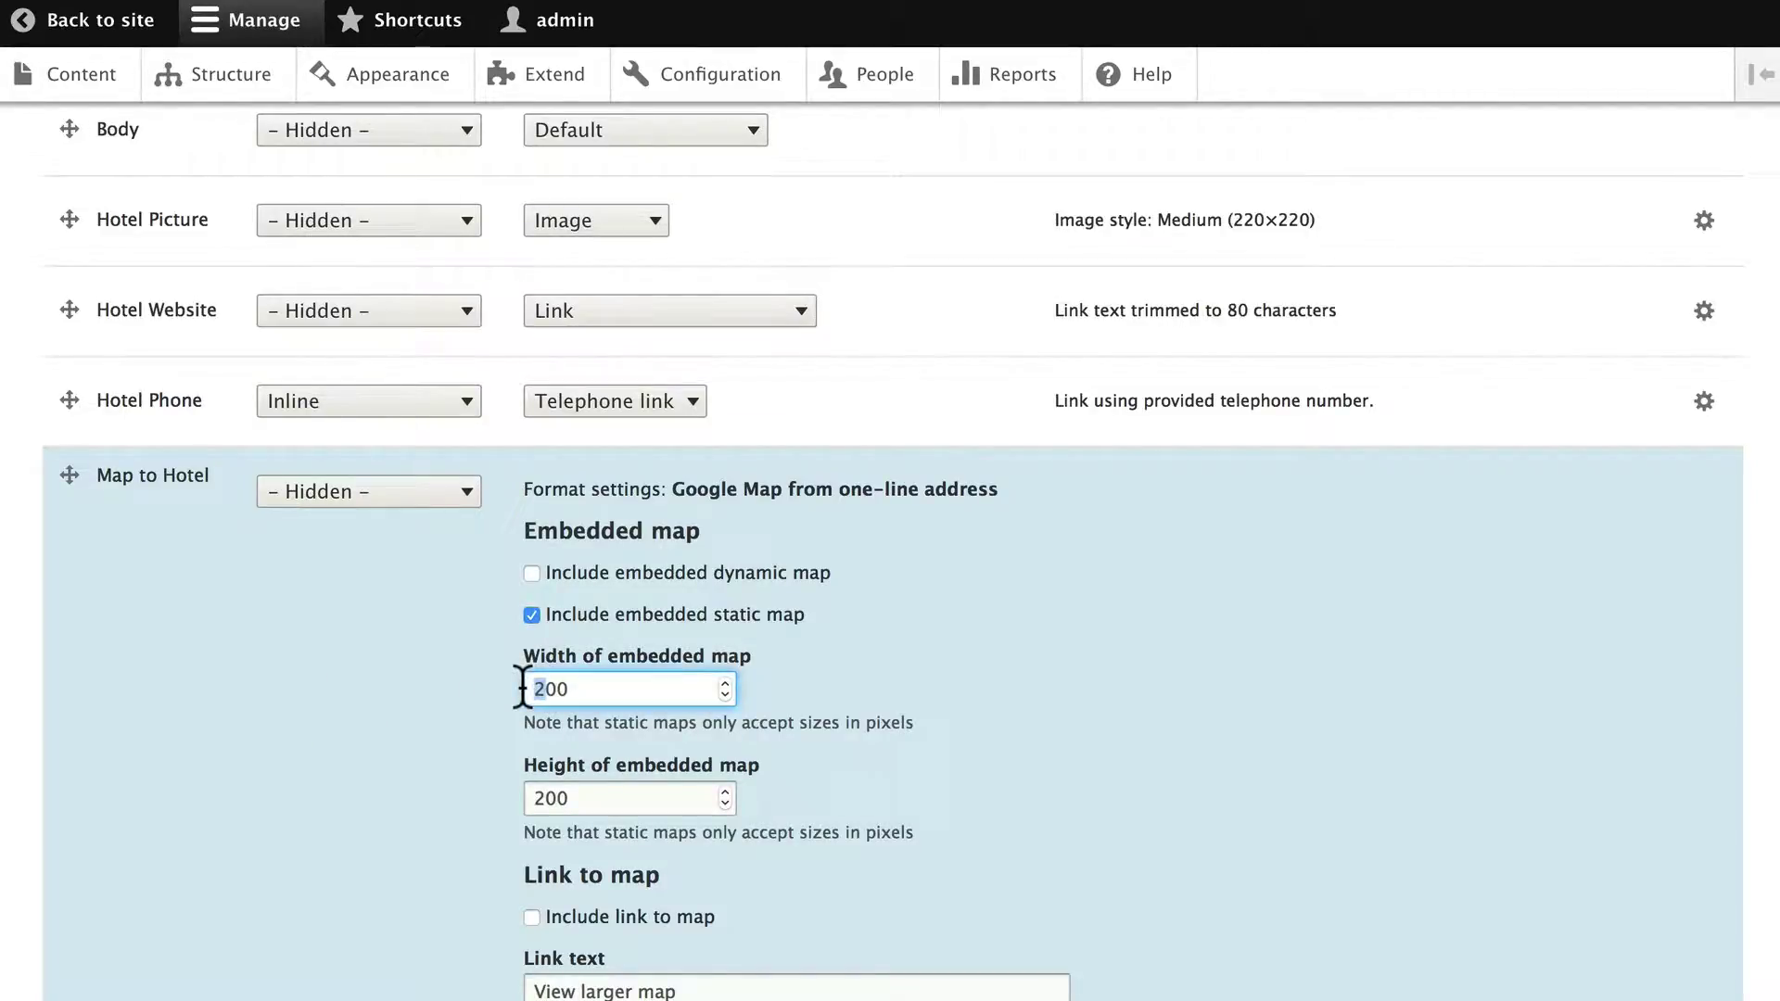
type("3")
key("Tab")
type("300")
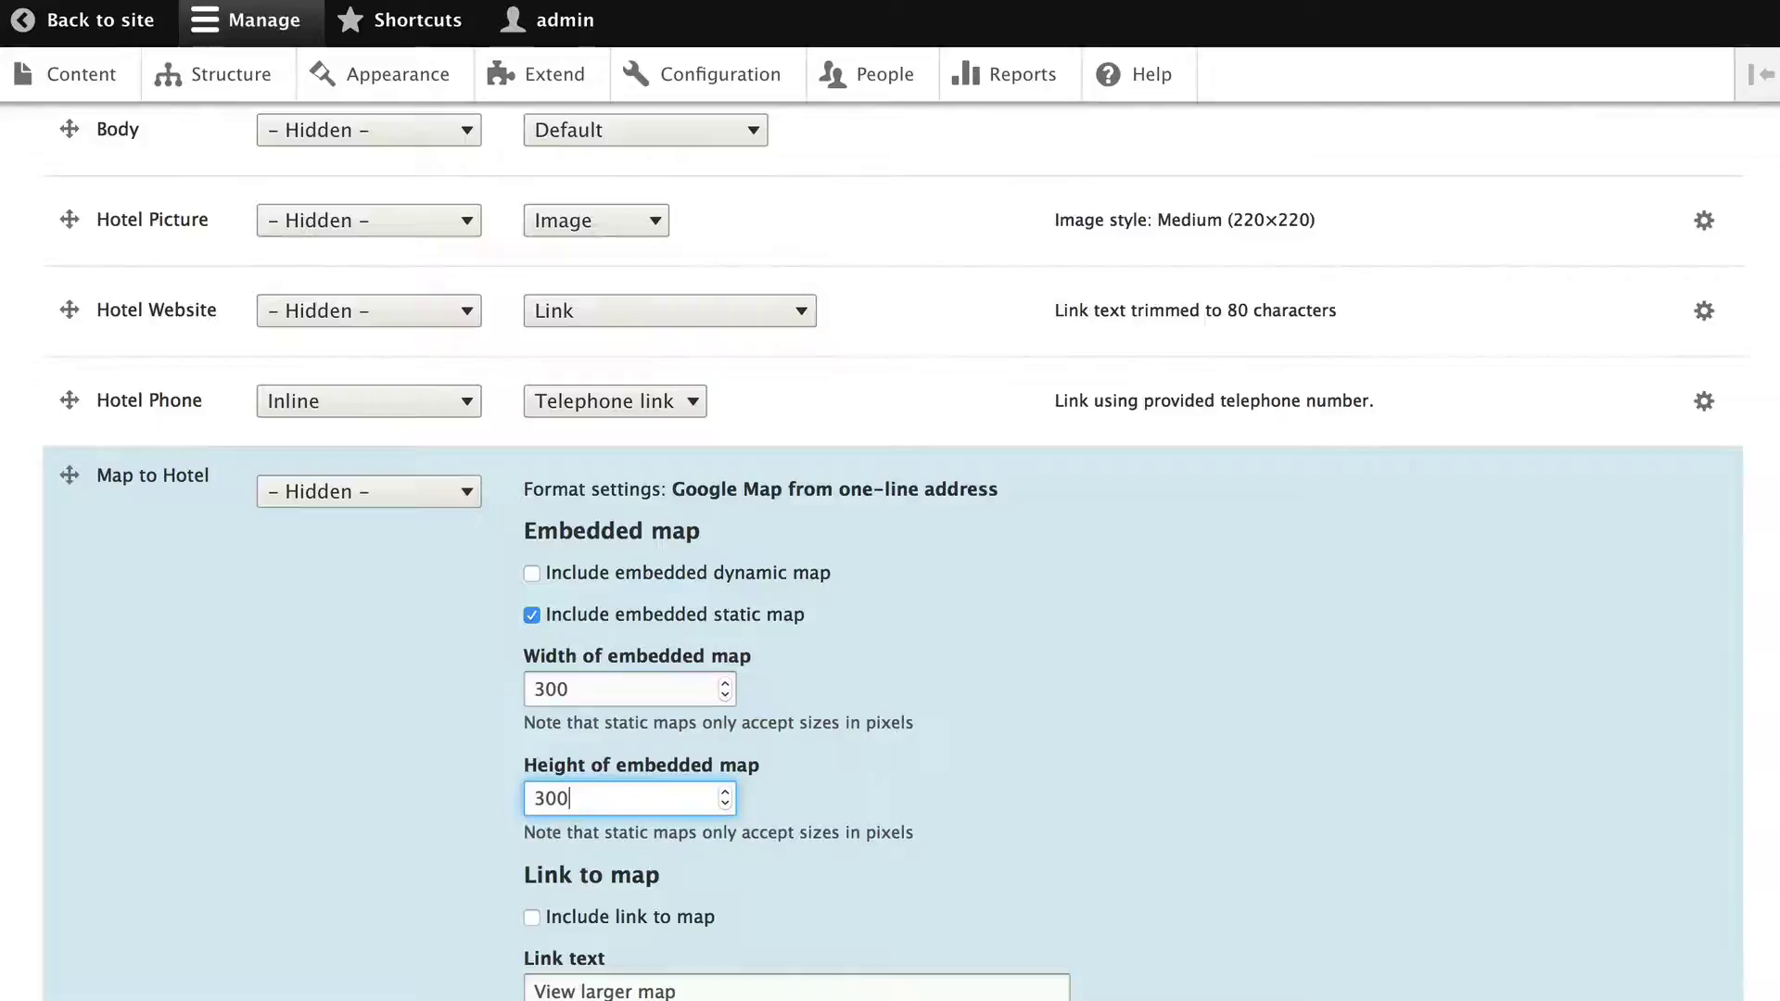
scroll(334, 647, "down", 4)
scroll(335, 644, "down", 1)
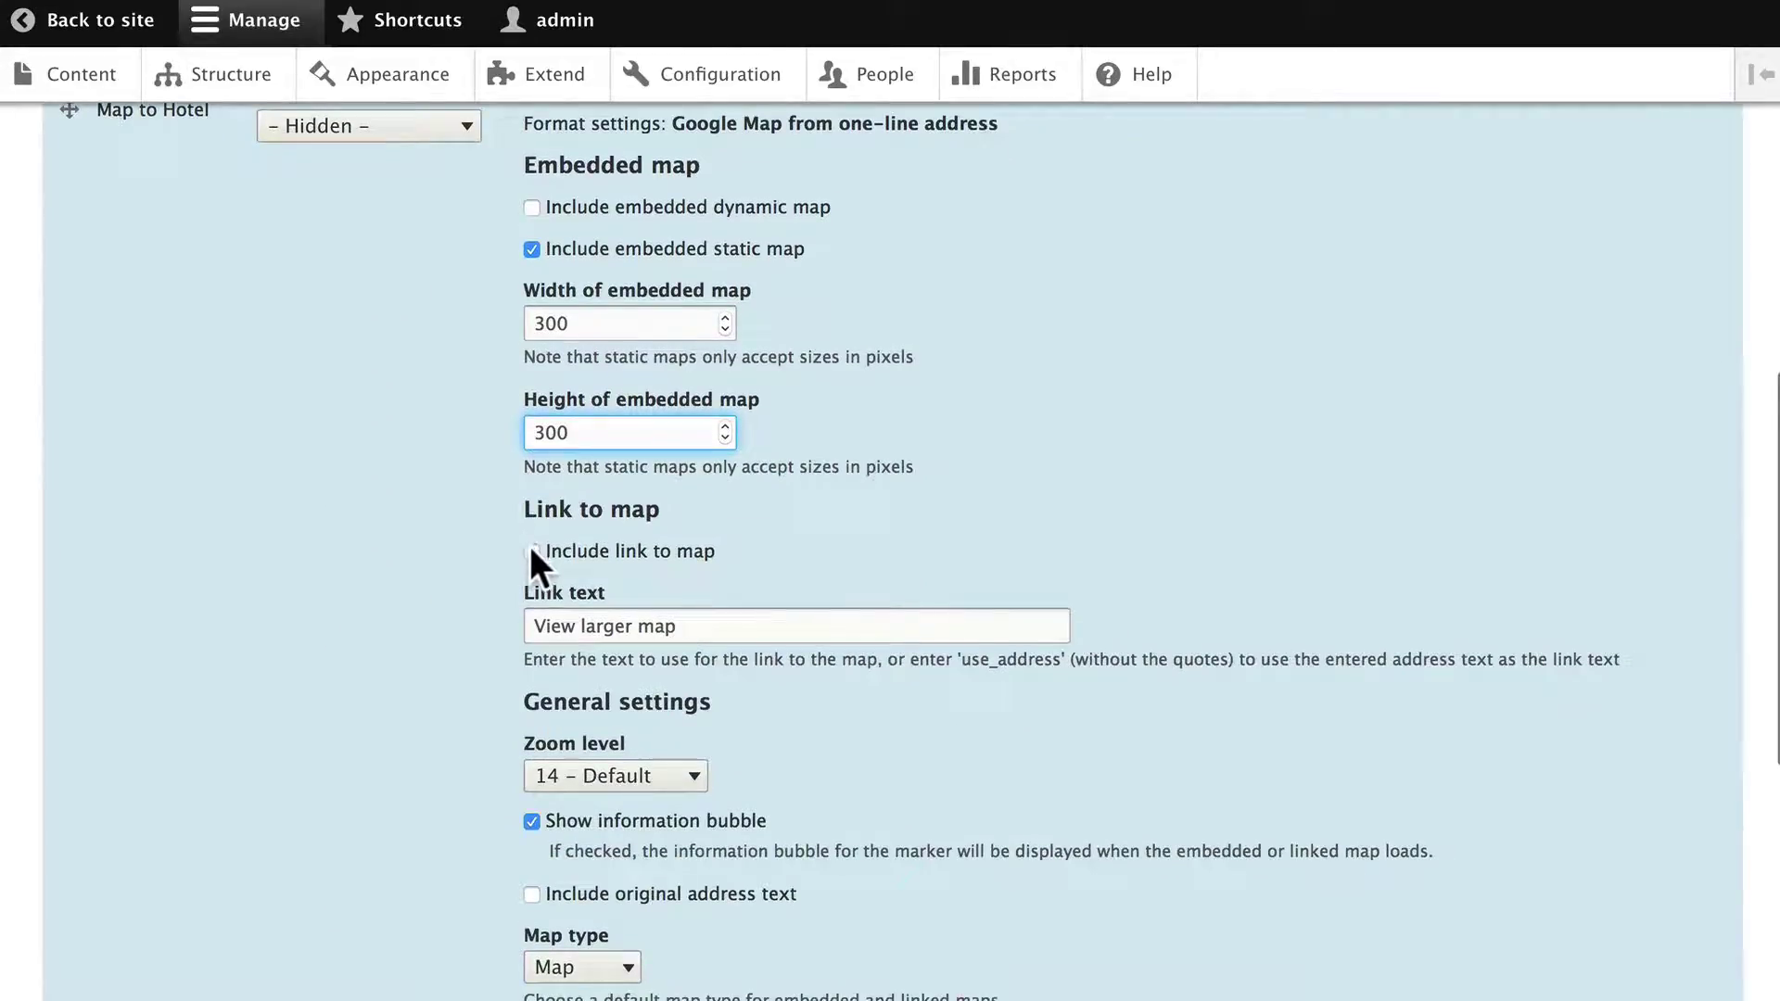
left_click(531, 550)
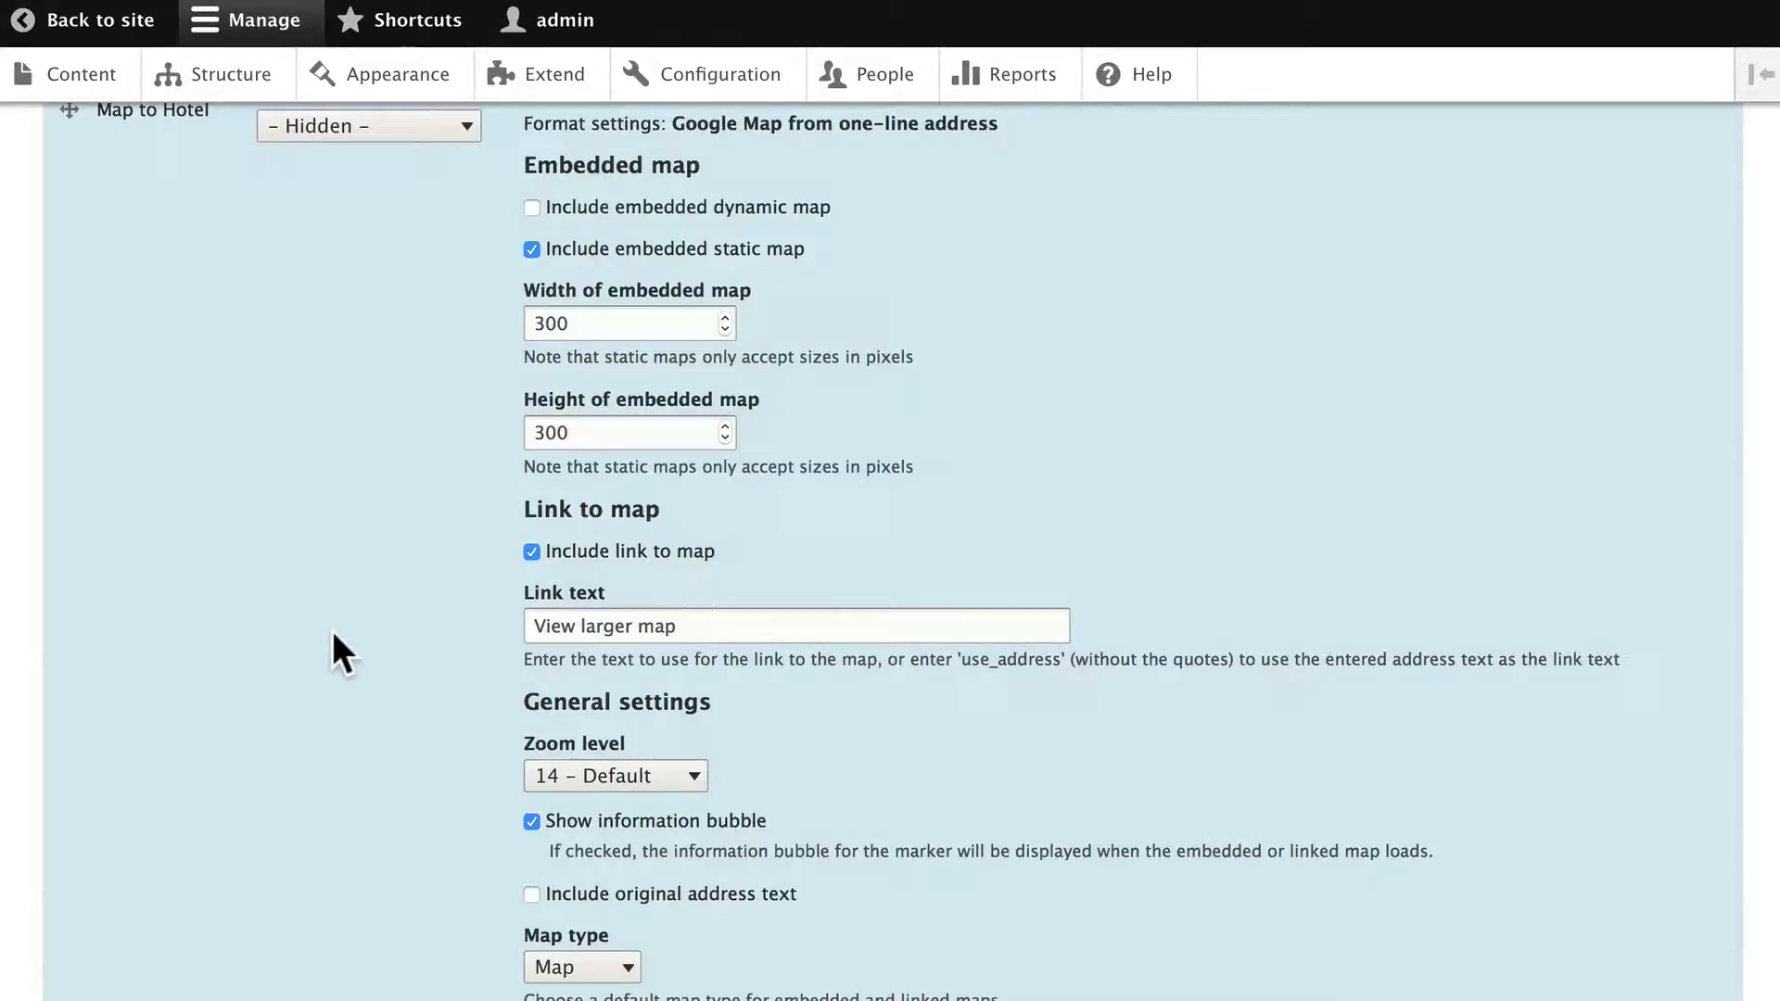
scroll(334, 640, "down", 3)
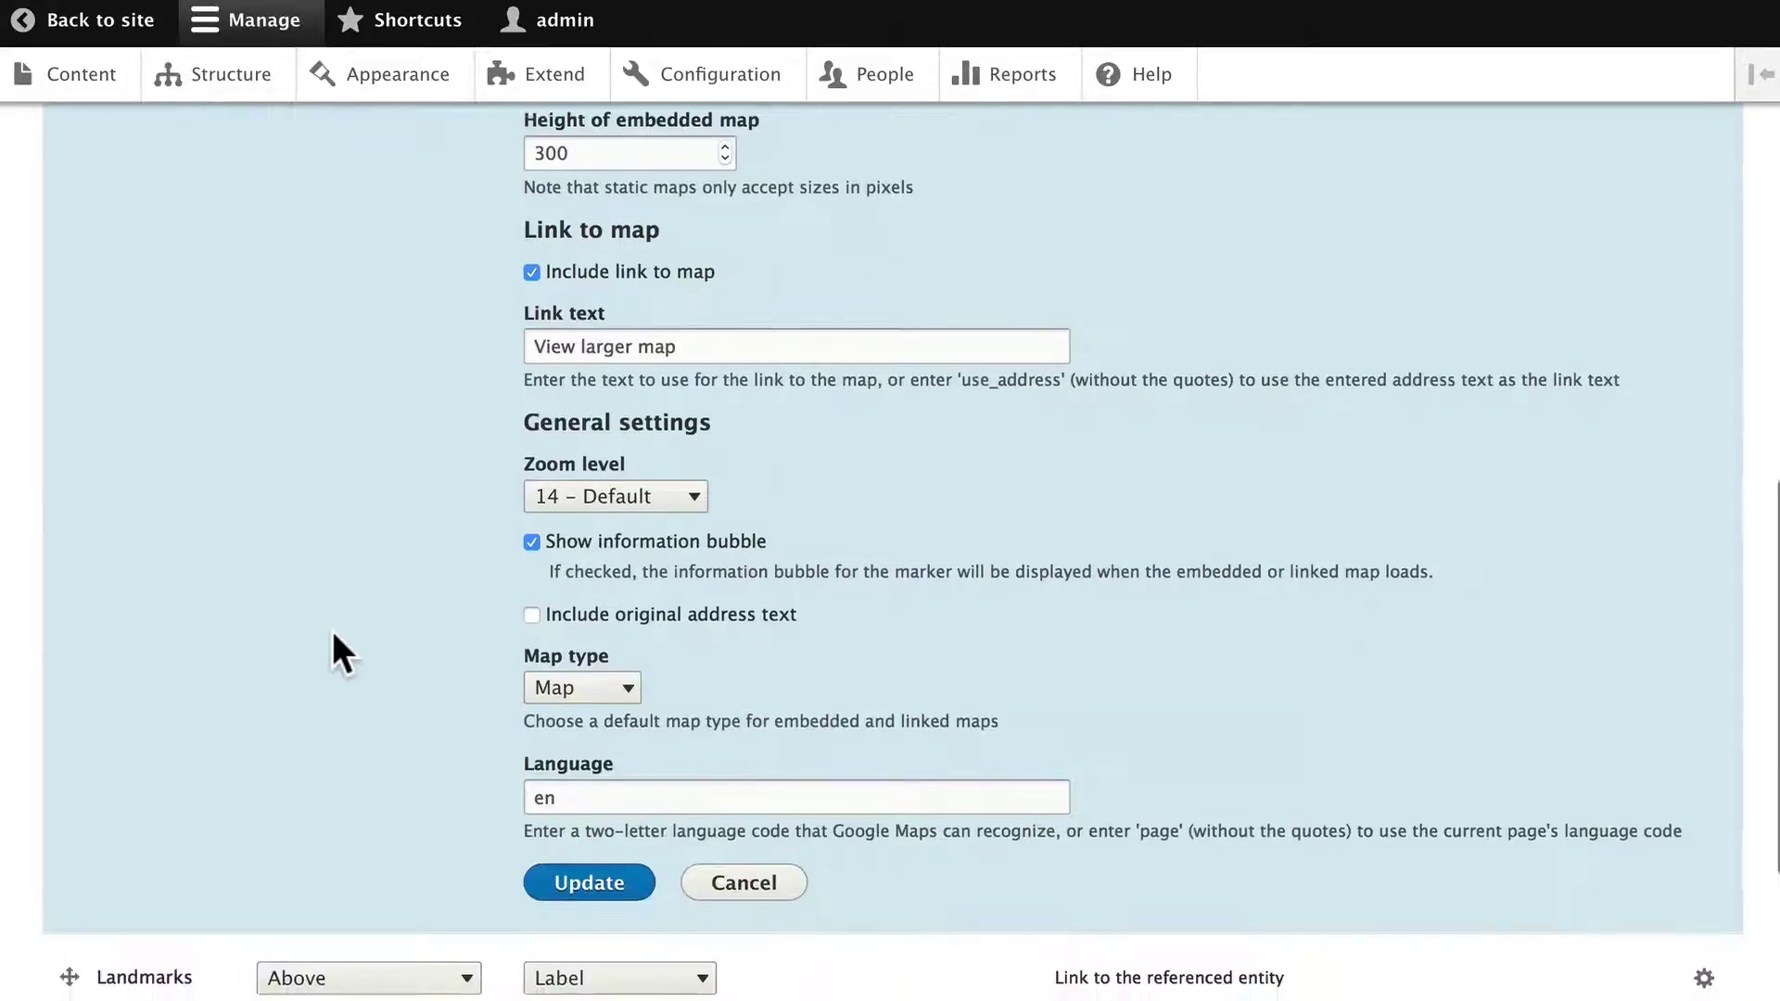
left_click(595, 886)
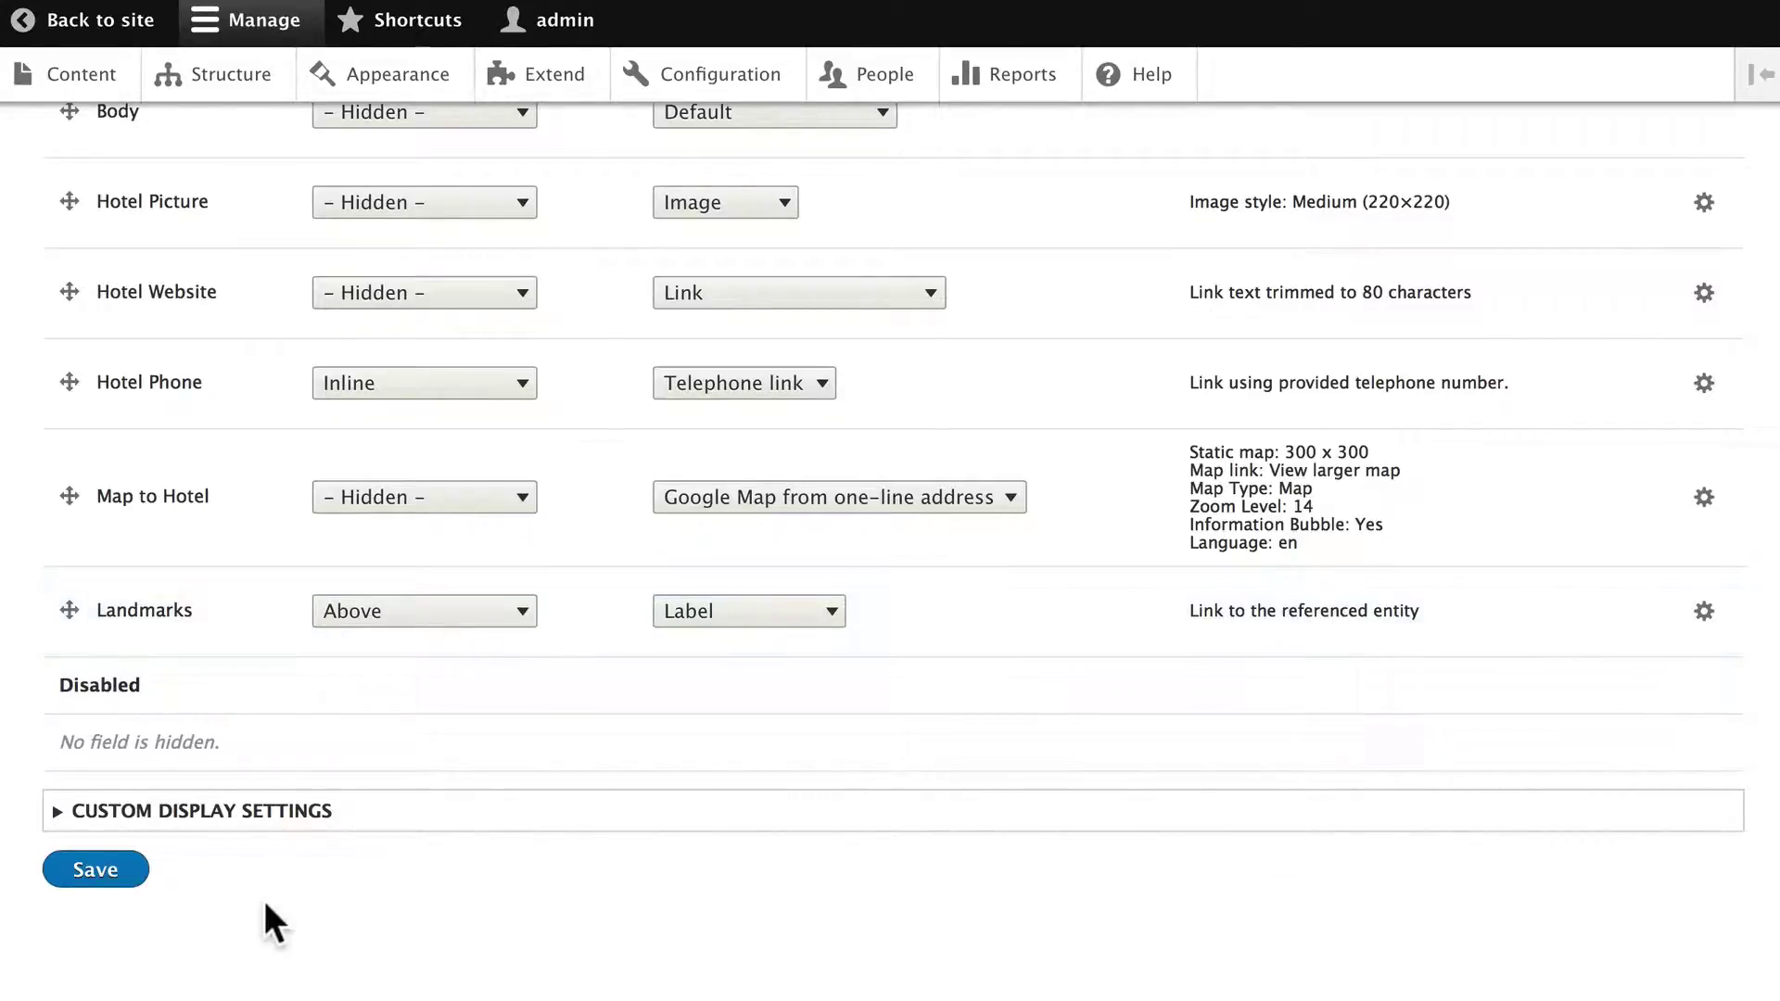
- Save the Hotels display, check Hotel Drupal's static map, then return to Content
left_click(102, 876)
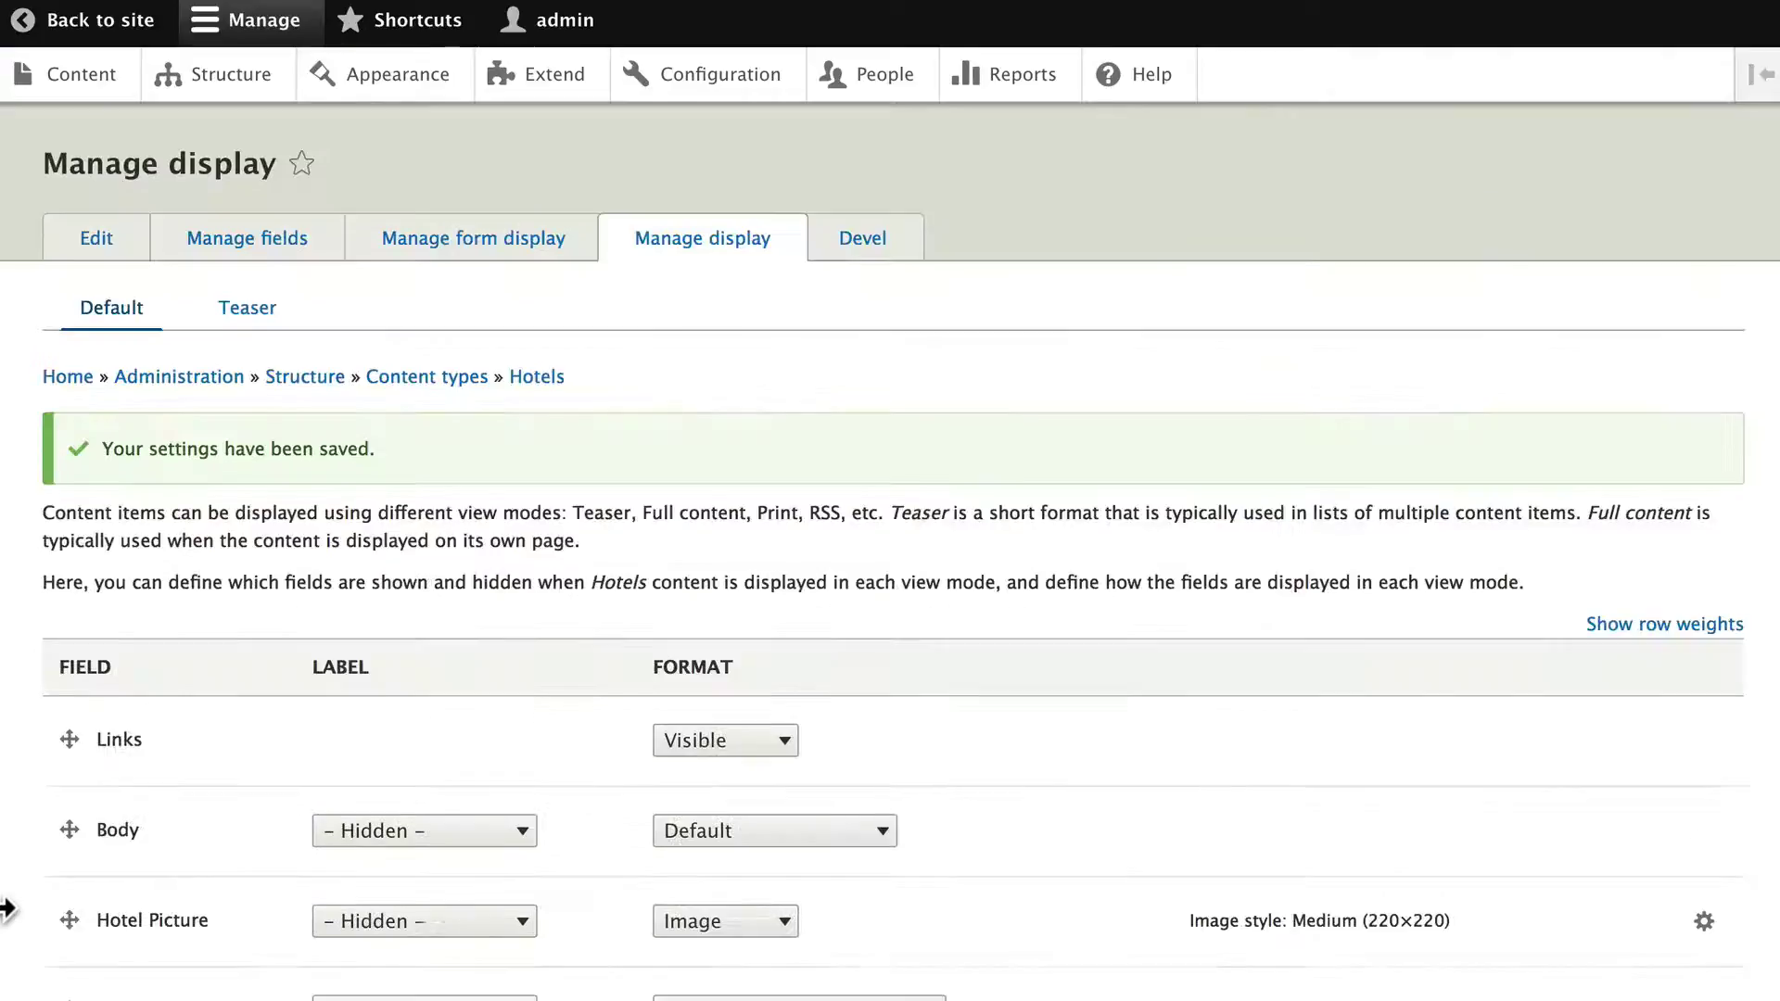
left_click(81, 73)
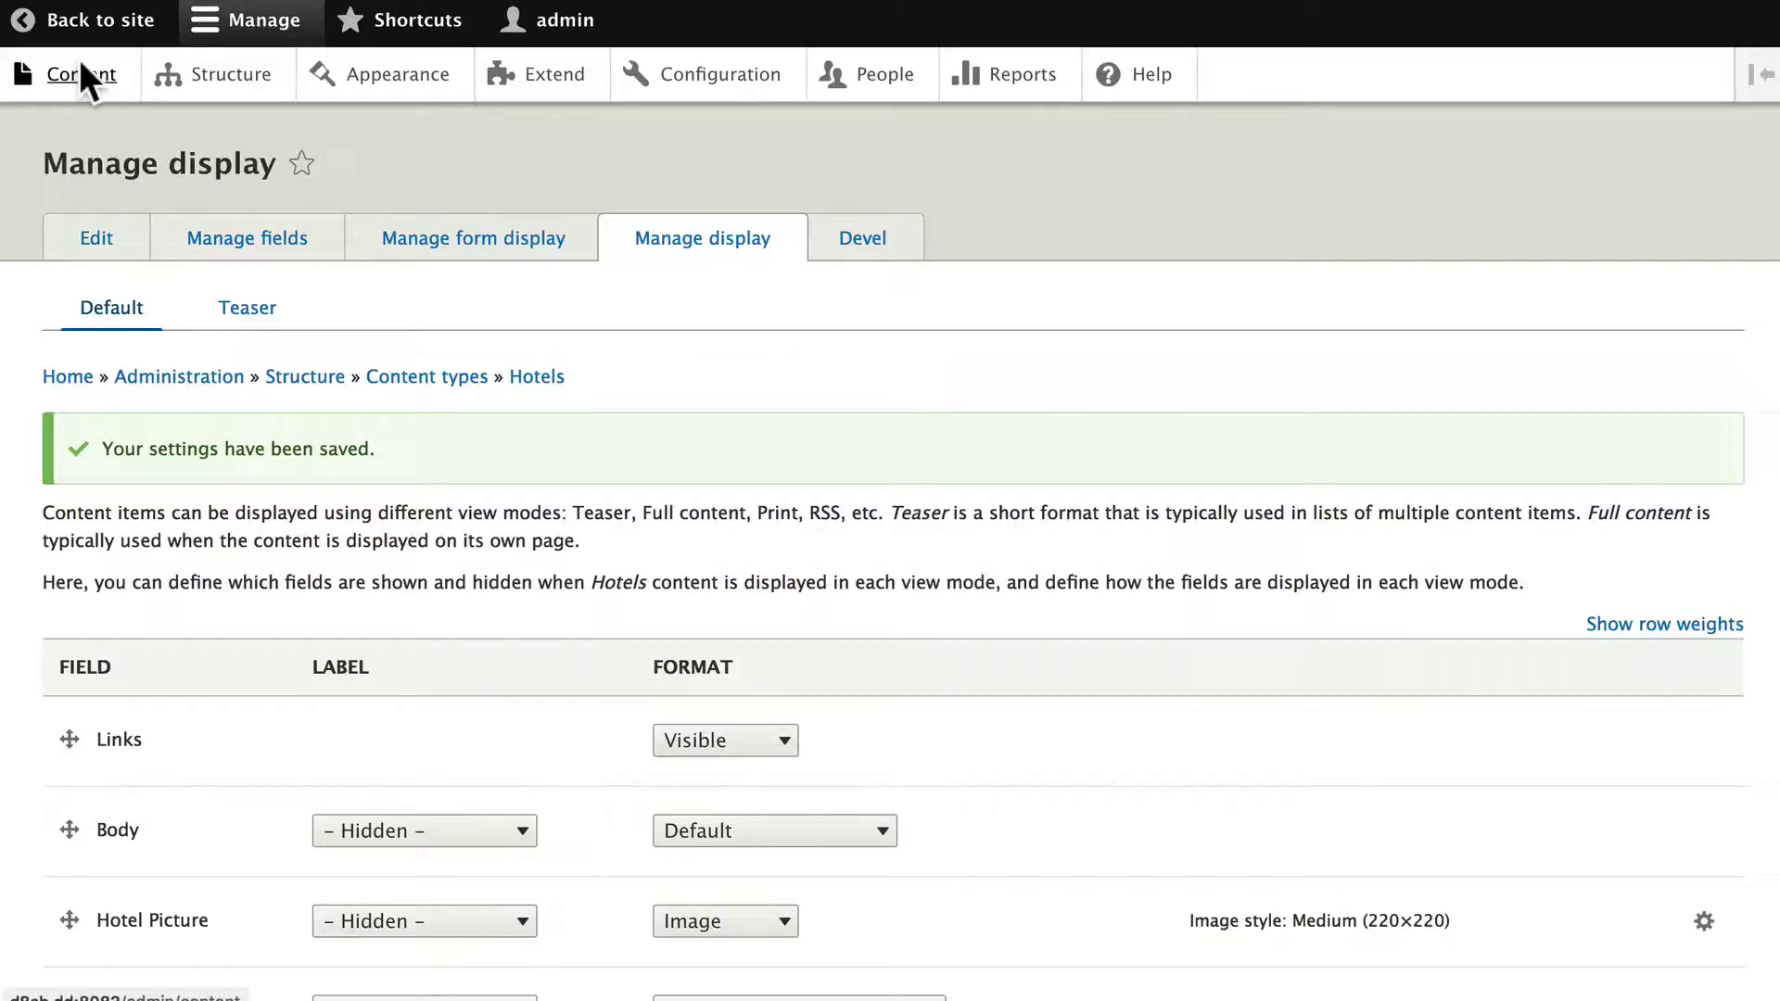
left_click(162, 787)
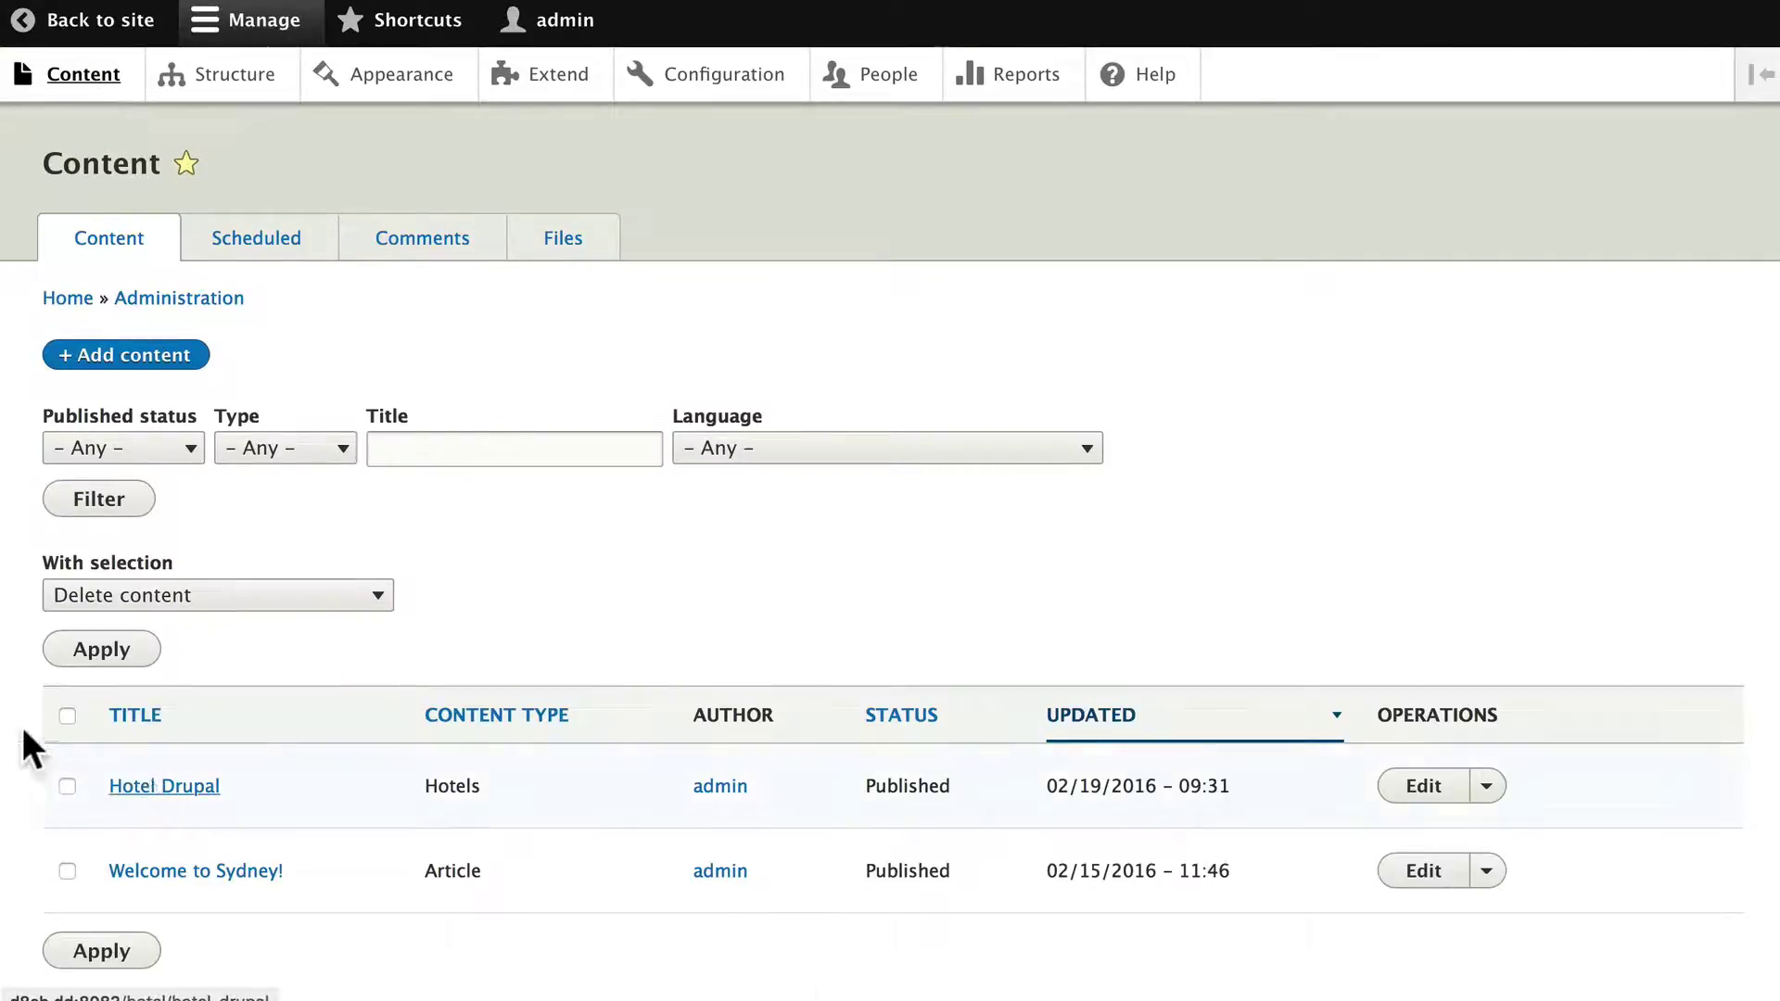
scroll(49, 721, "down", 3)
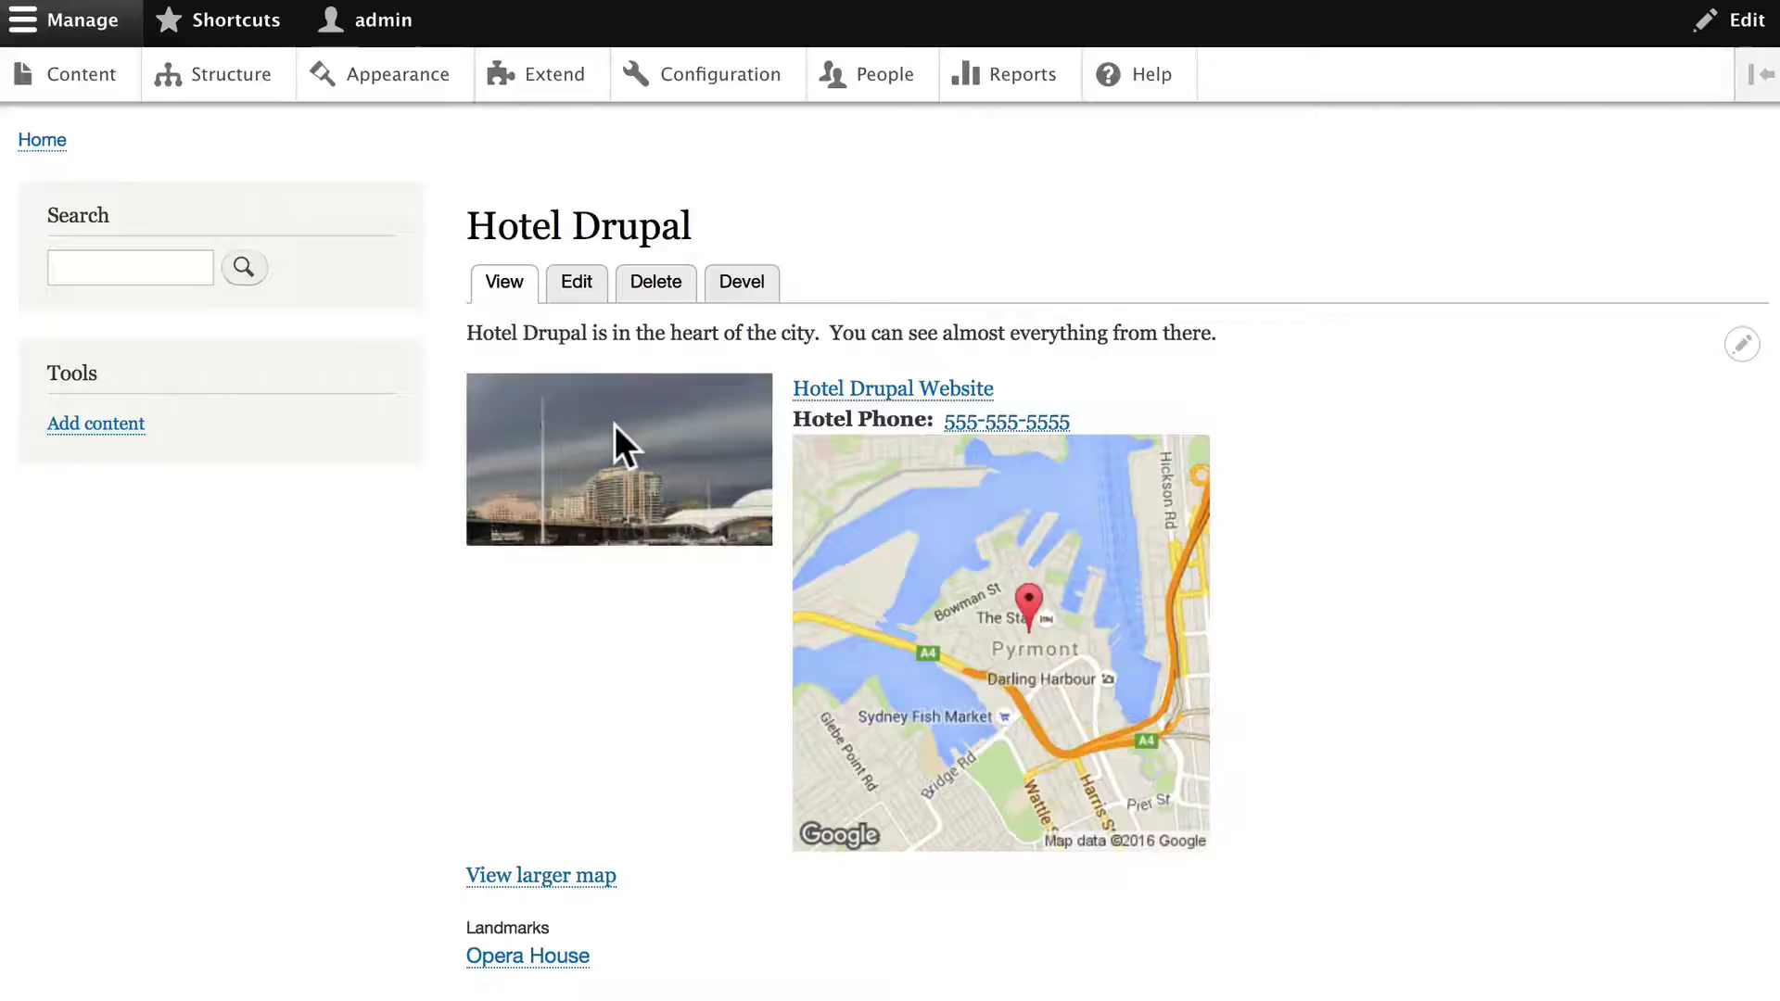
scroll(615, 425, "down", 3)
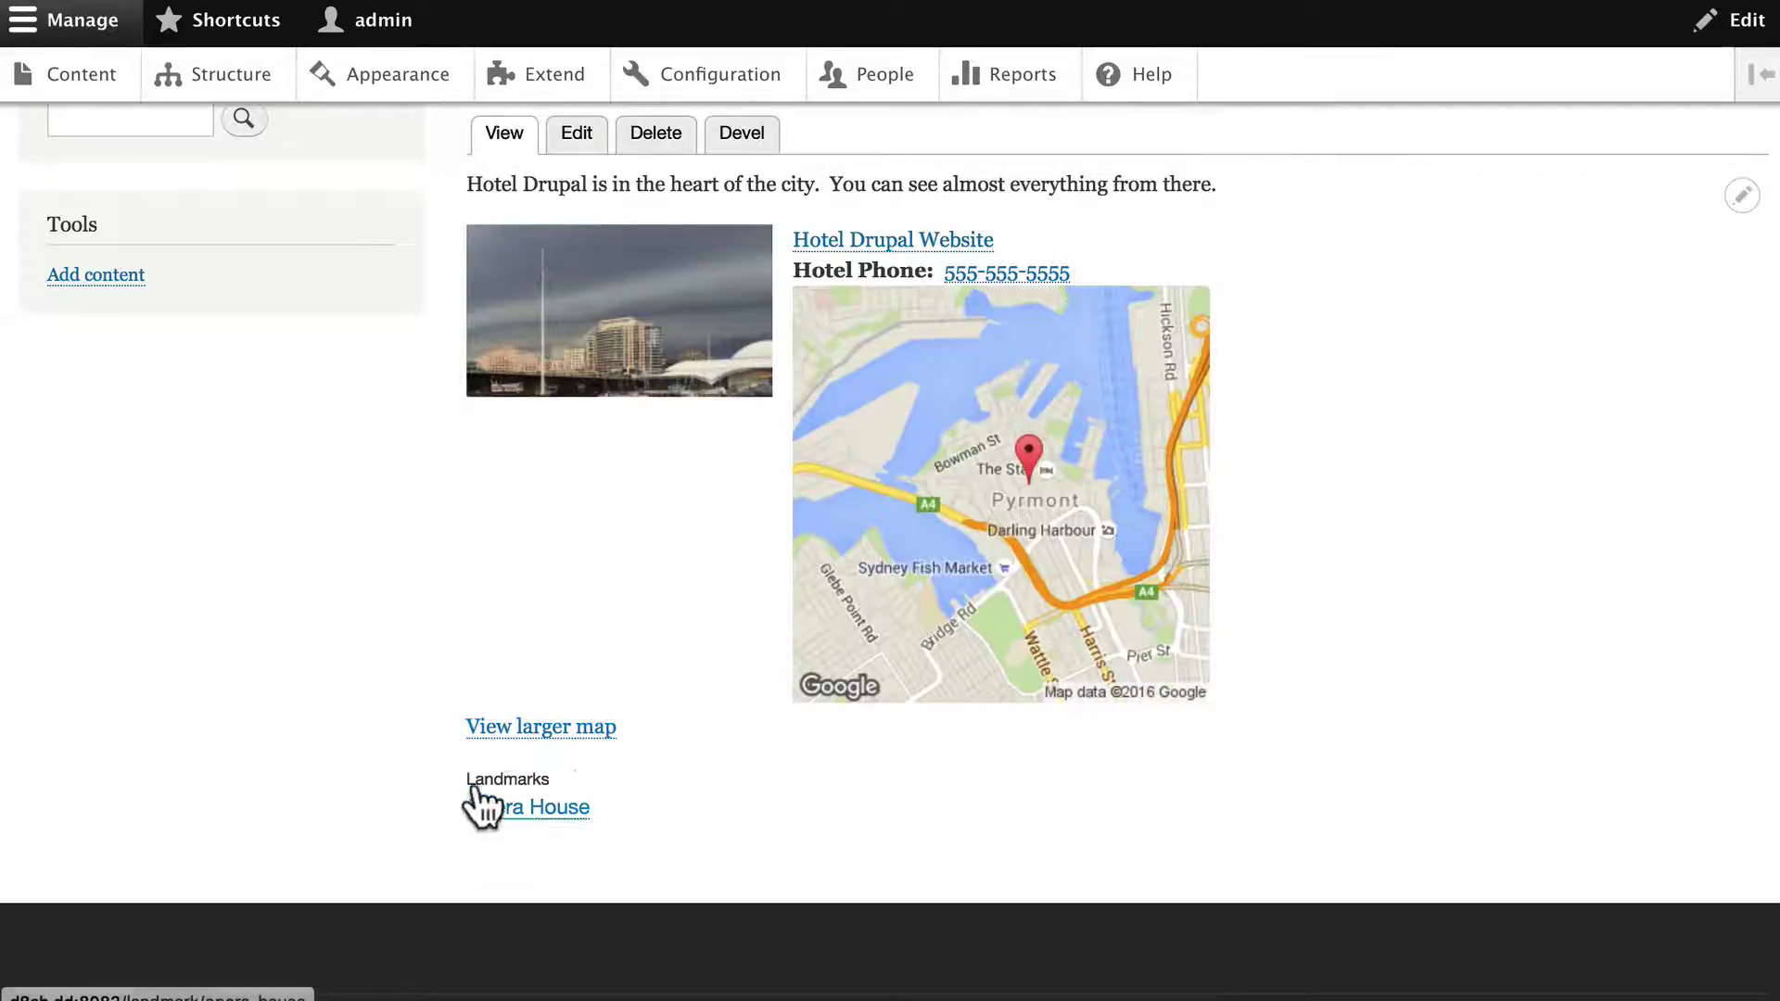
scroll(375, 686, "up", 3)
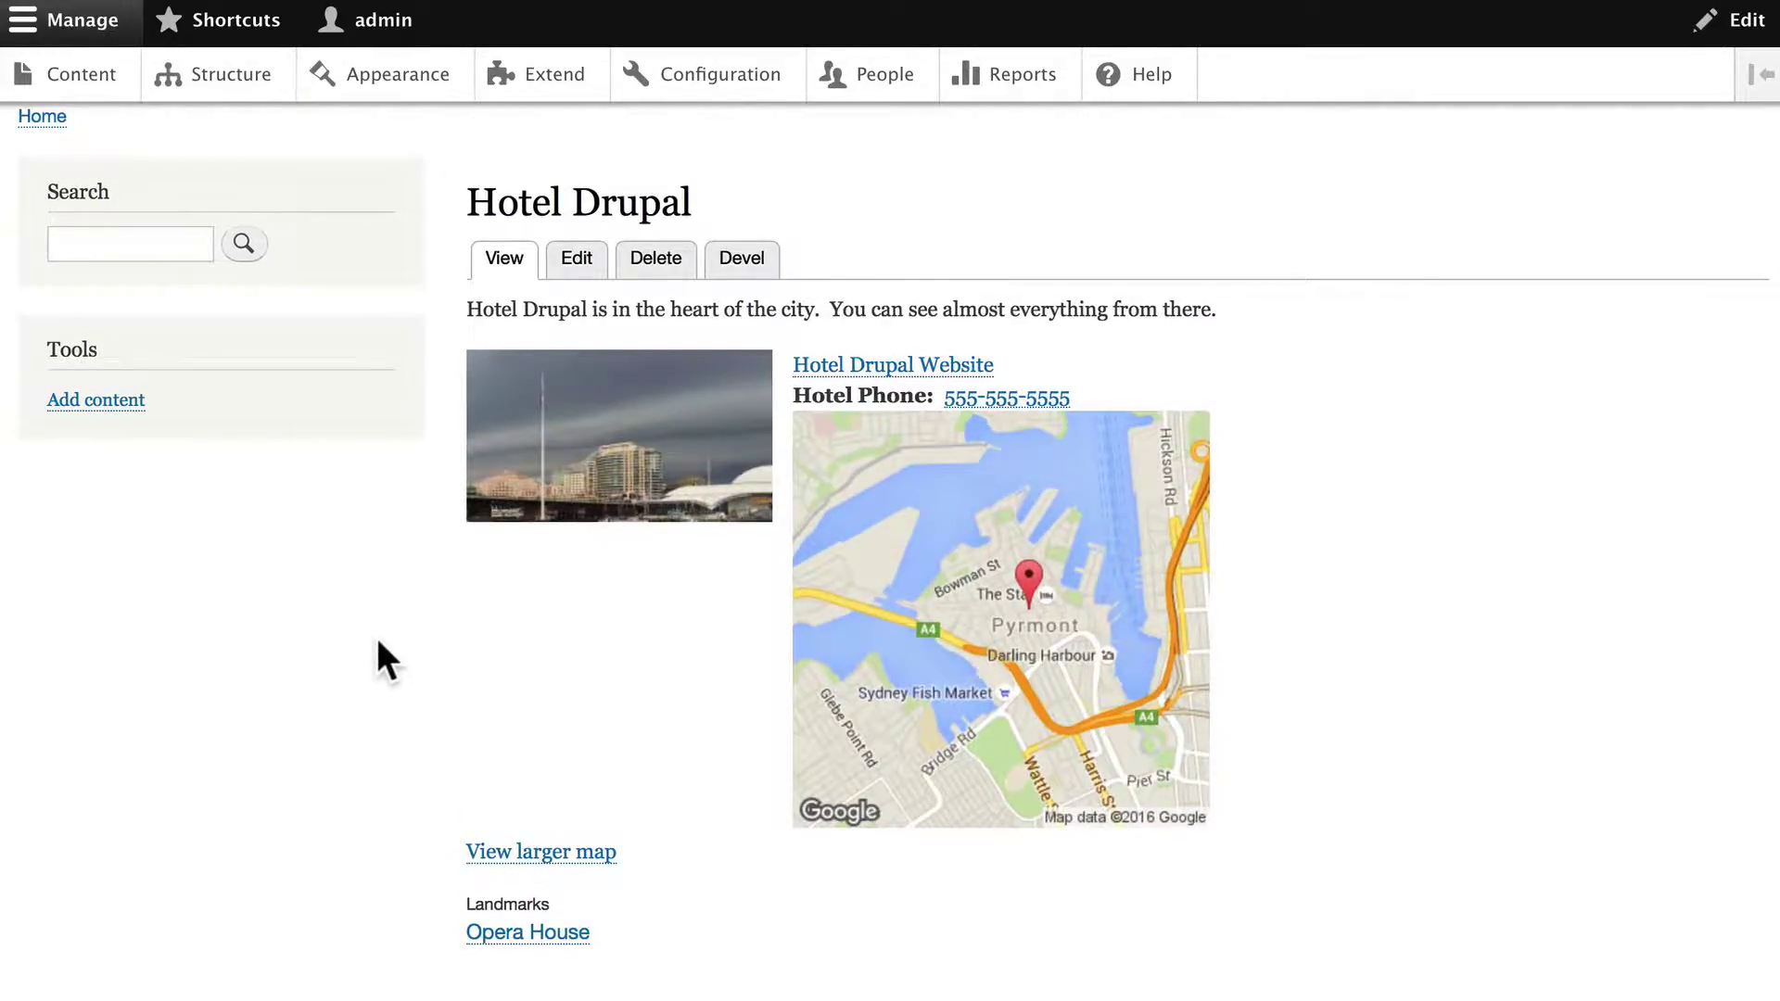
scroll(219, 112, "up", 1)
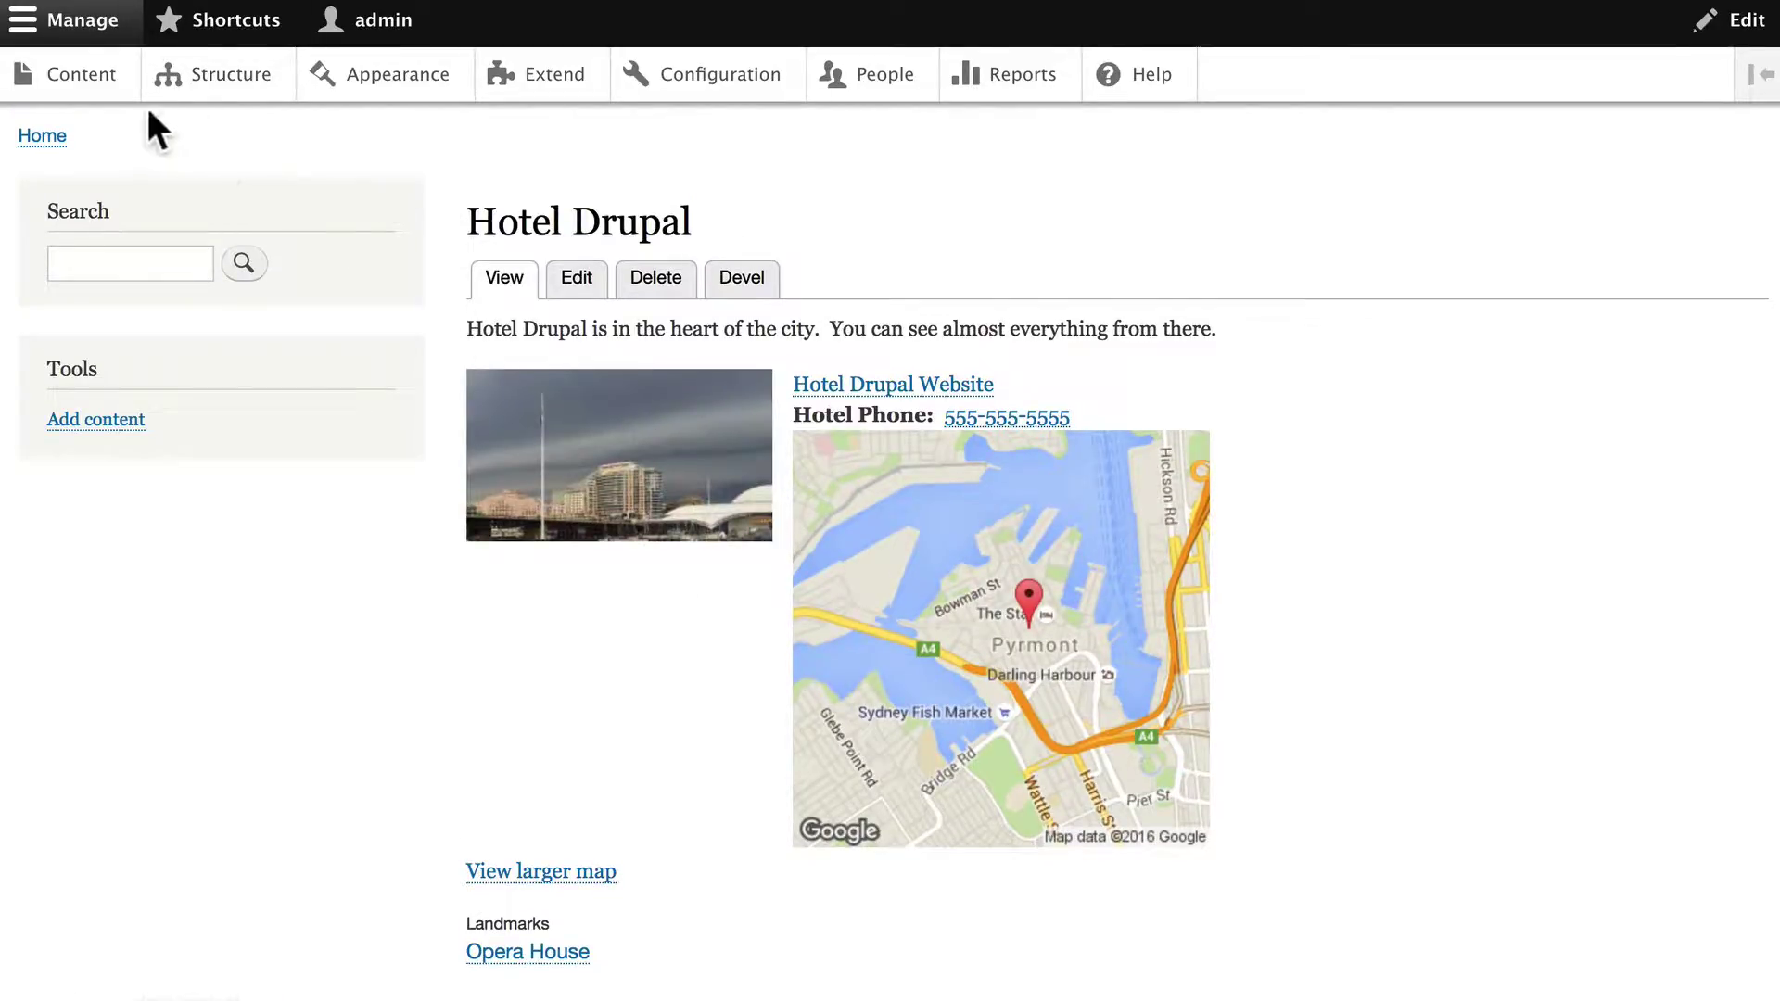
left_click(81, 66)
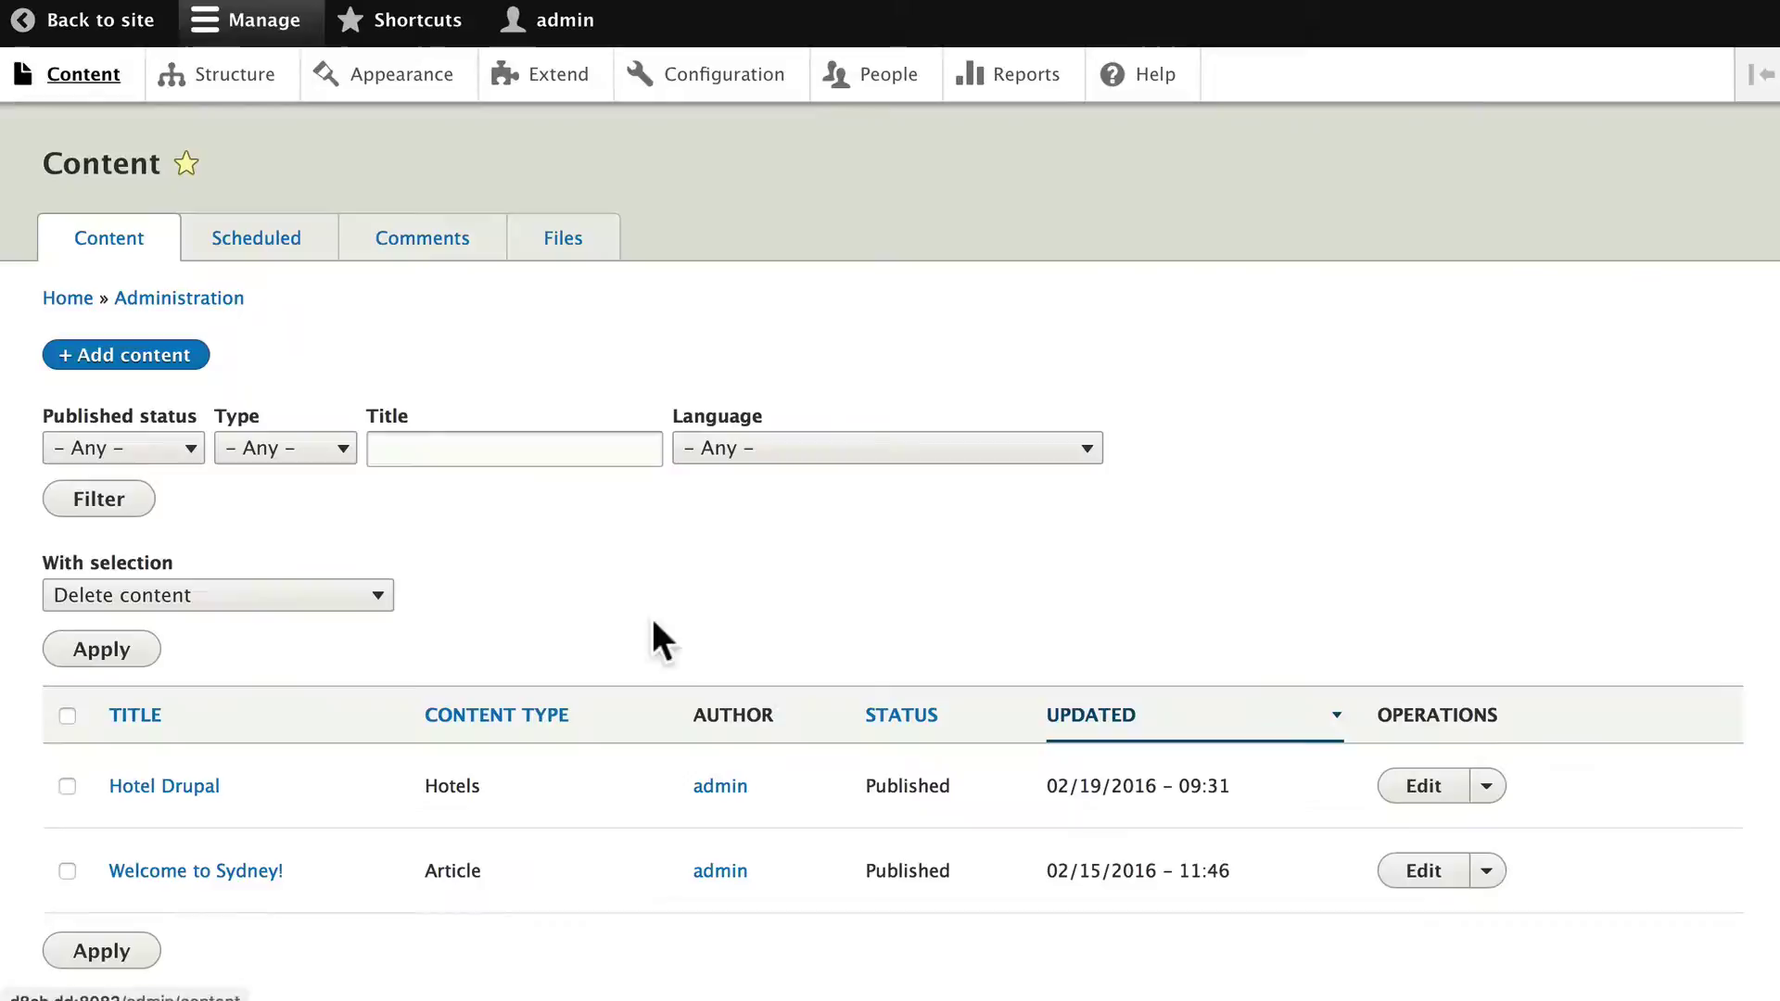
- Open the Hotels content type's Manage display page again
left_click(228, 75)
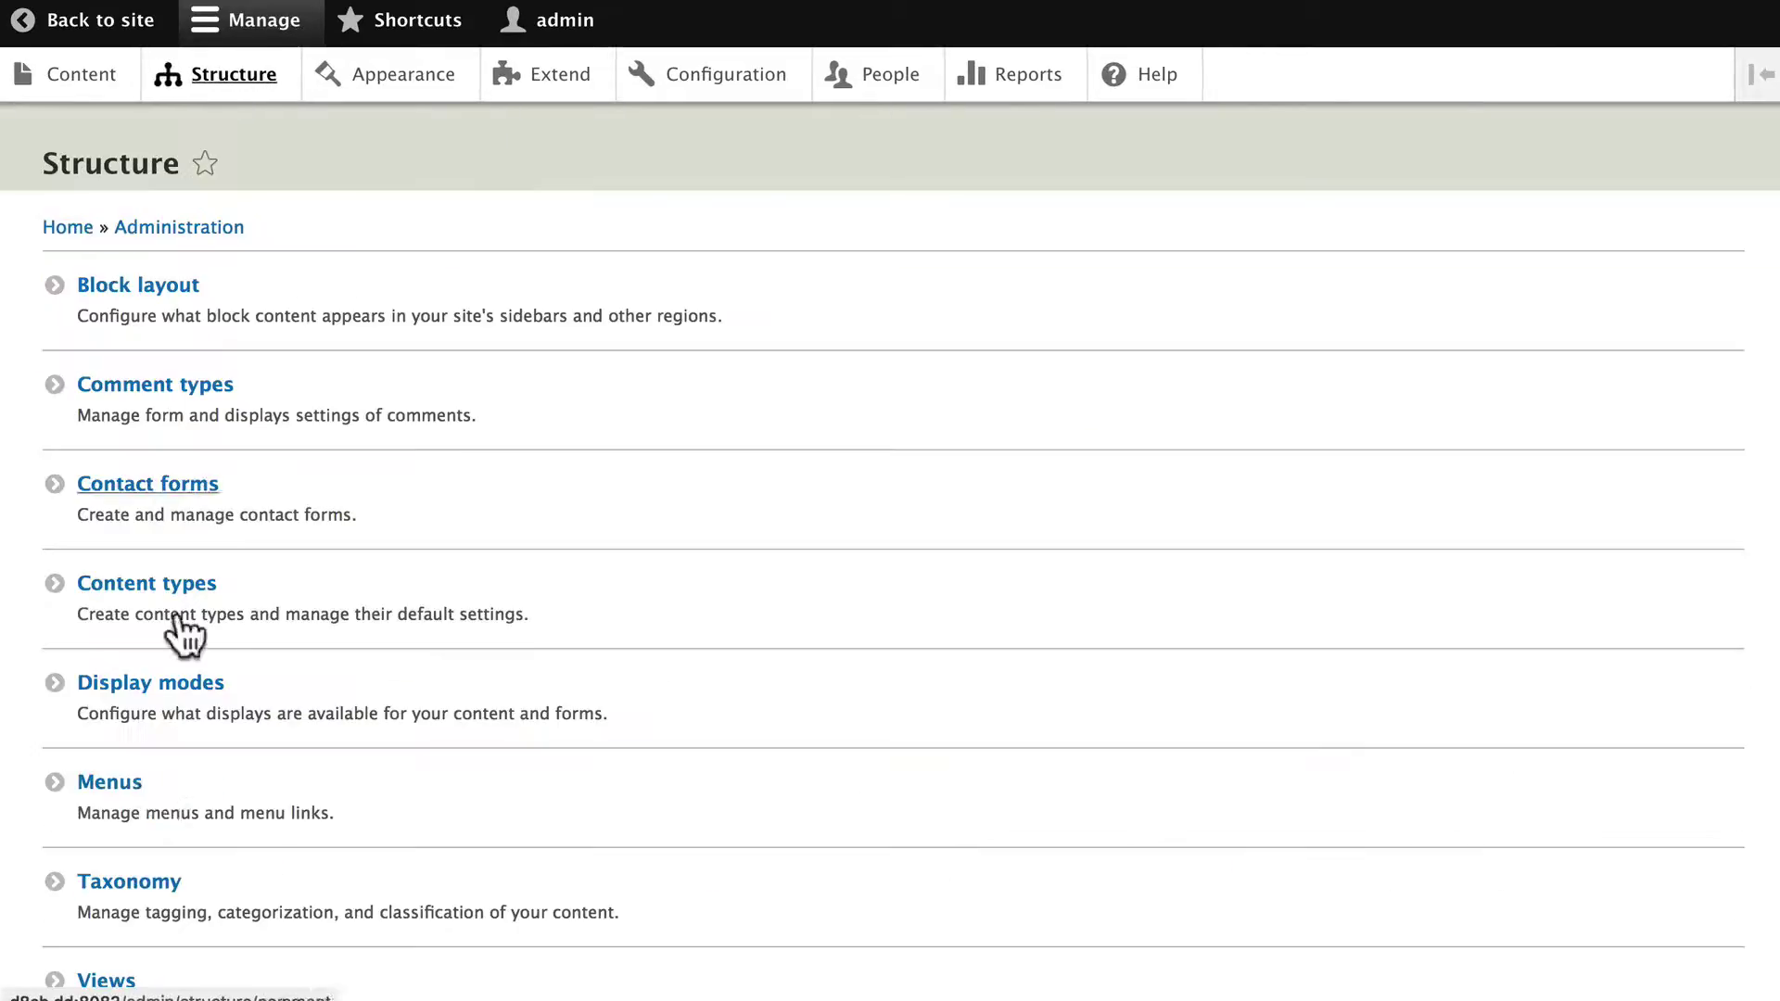
left_click(131, 582)
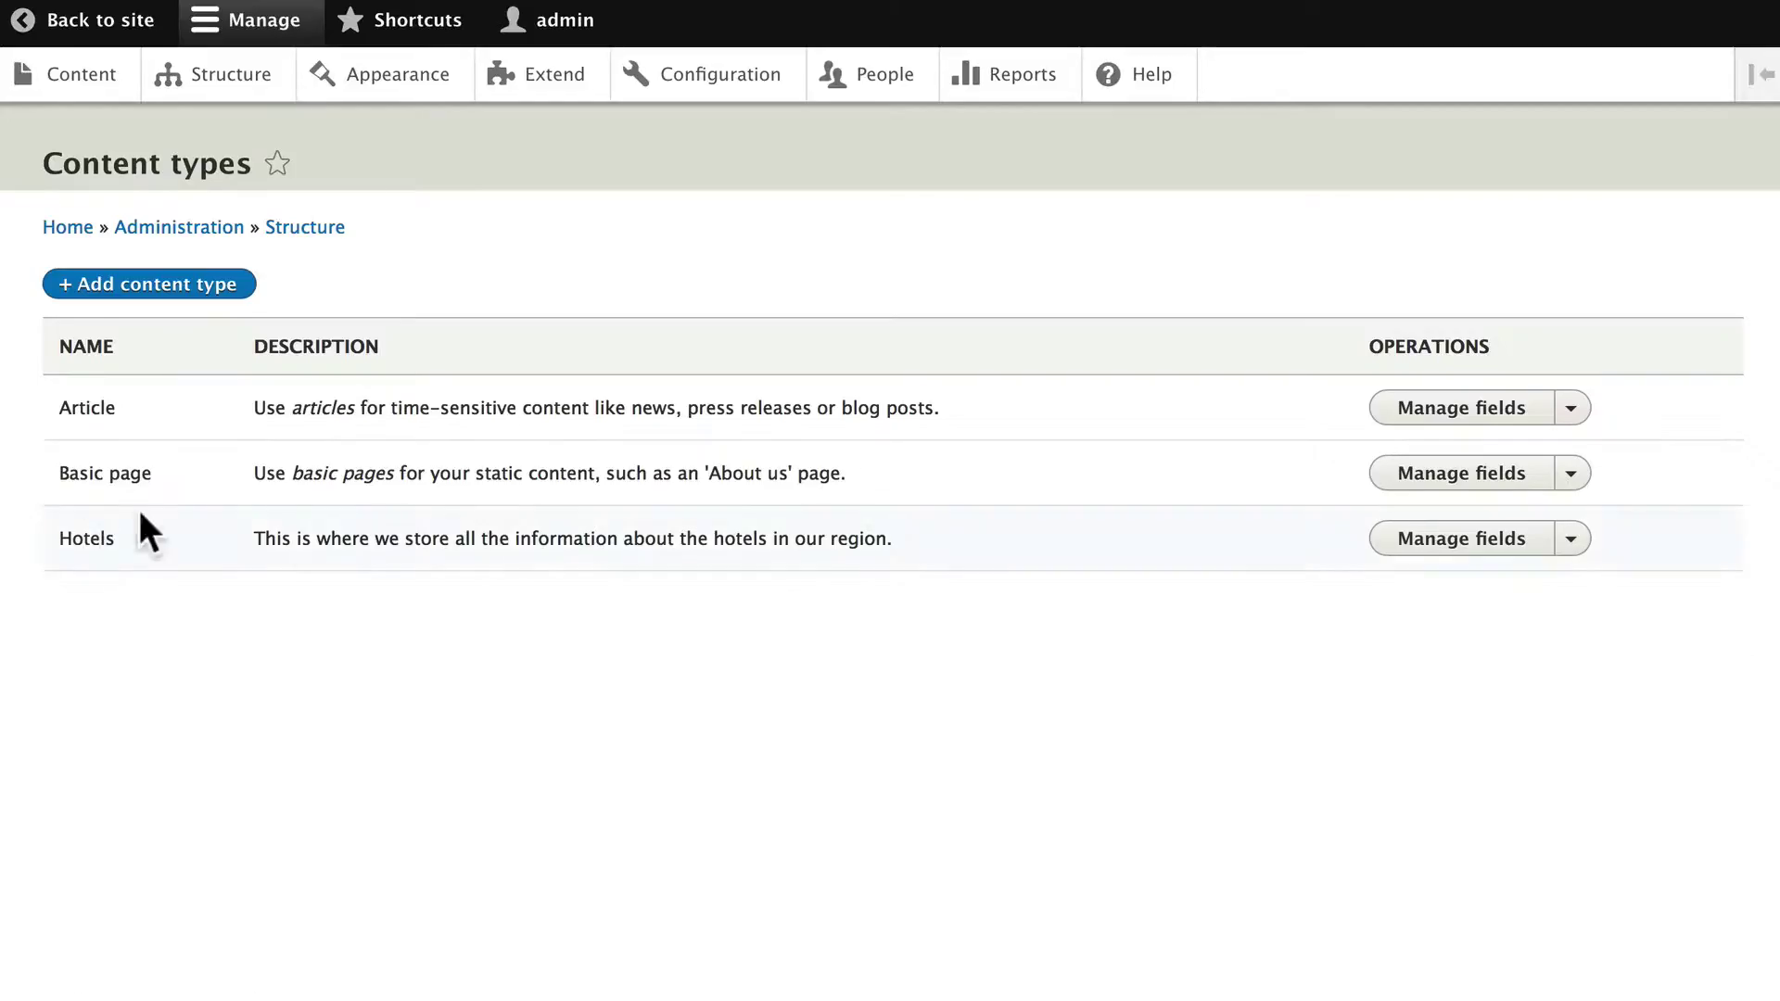
left_click(1571, 542)
left_click(1511, 607)
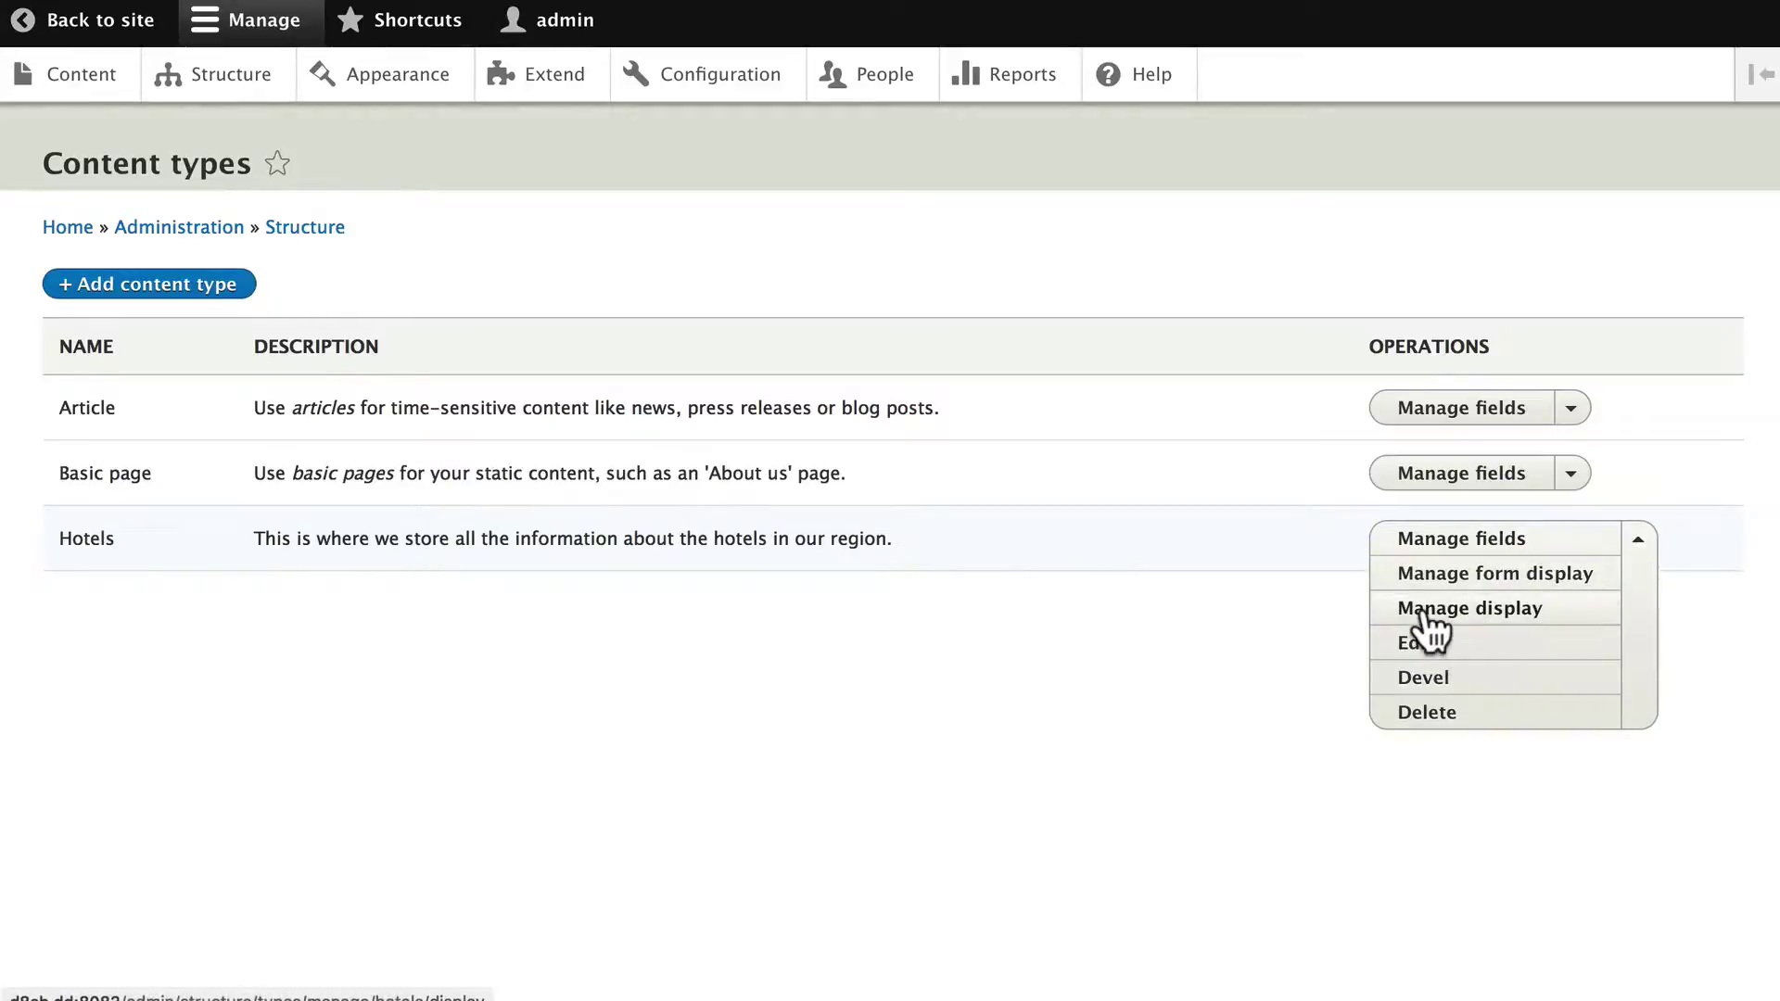
scroll(435, 545, "down", 2)
scroll(436, 545, "down", 1)
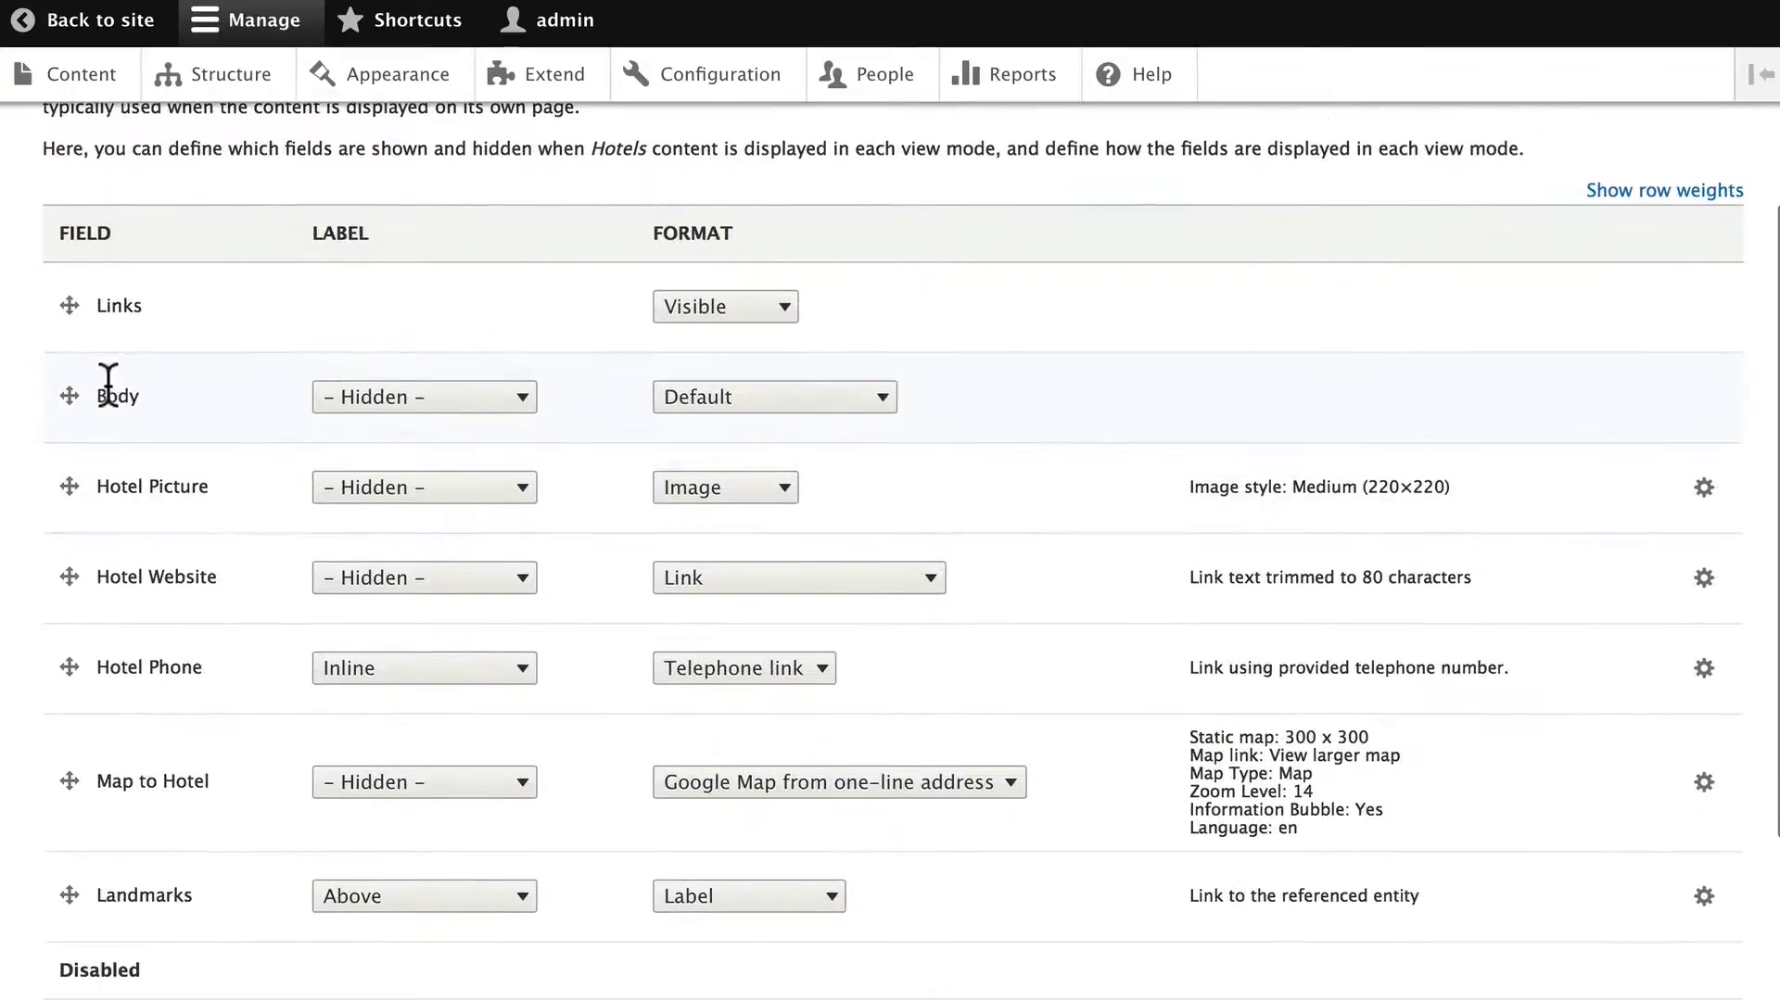
- Drag Hotel Picture above Links and save the field order
left_click_drag(60, 489, 55, 348)
scroll(223, 908, "down", 4)
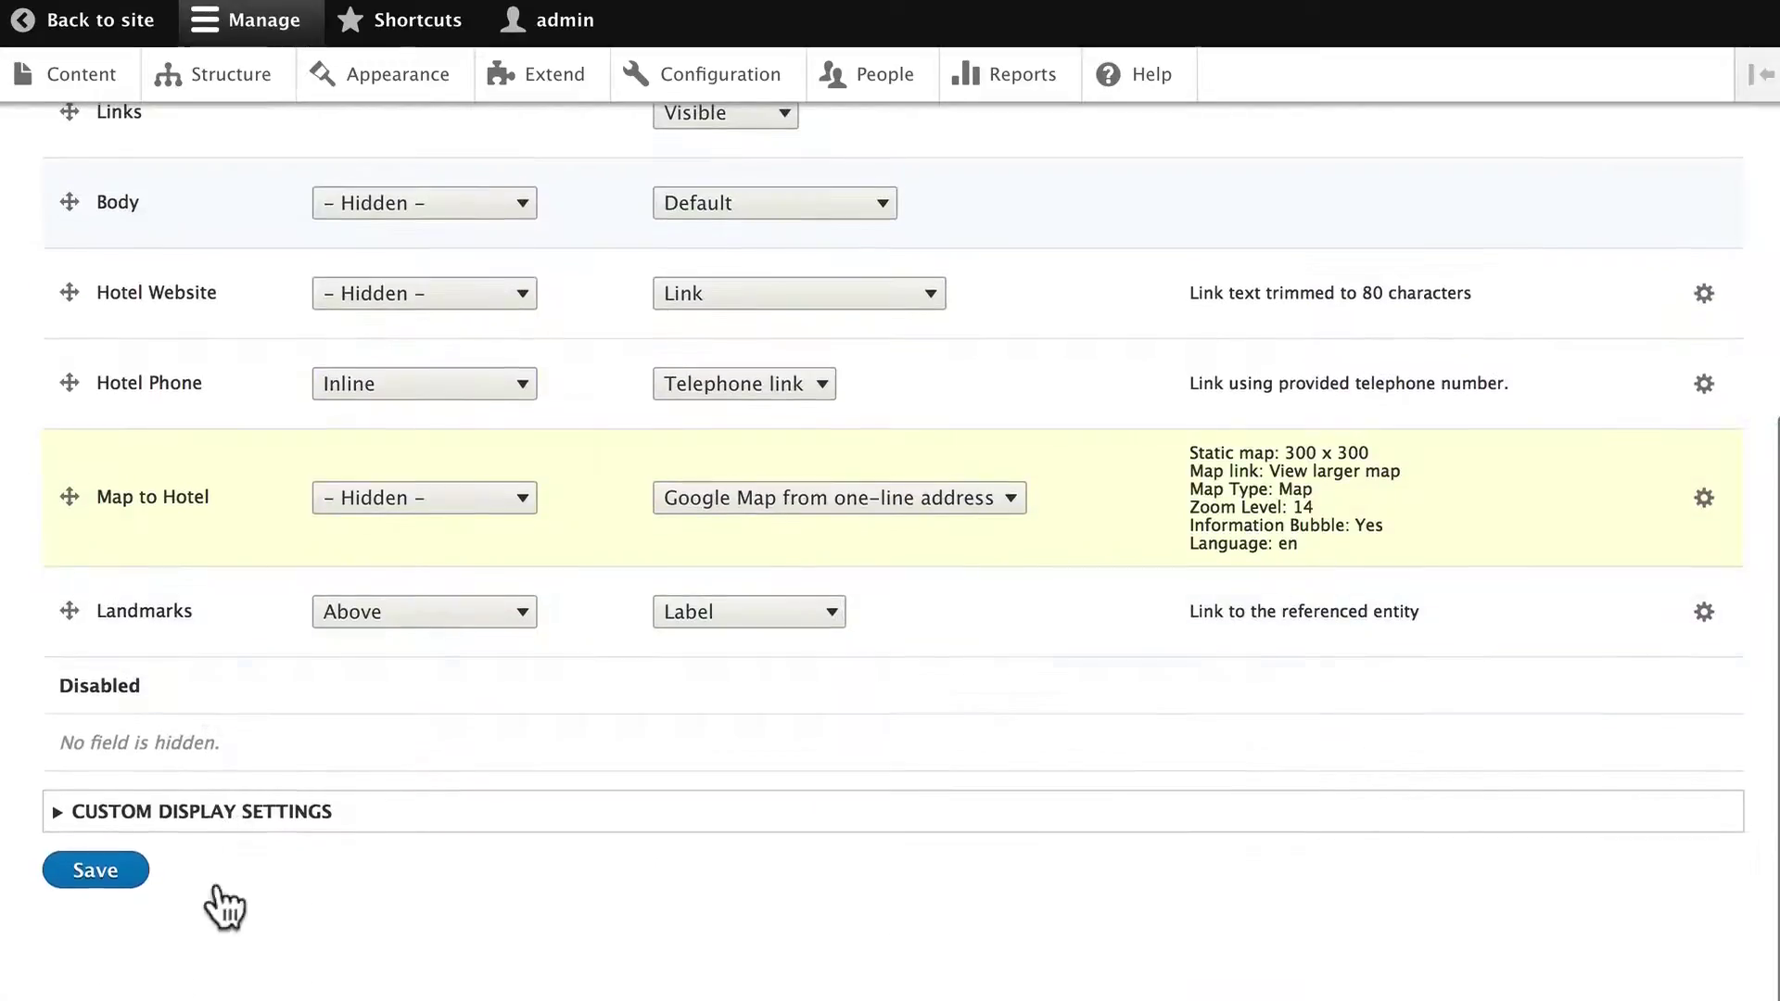
left_click(102, 872)
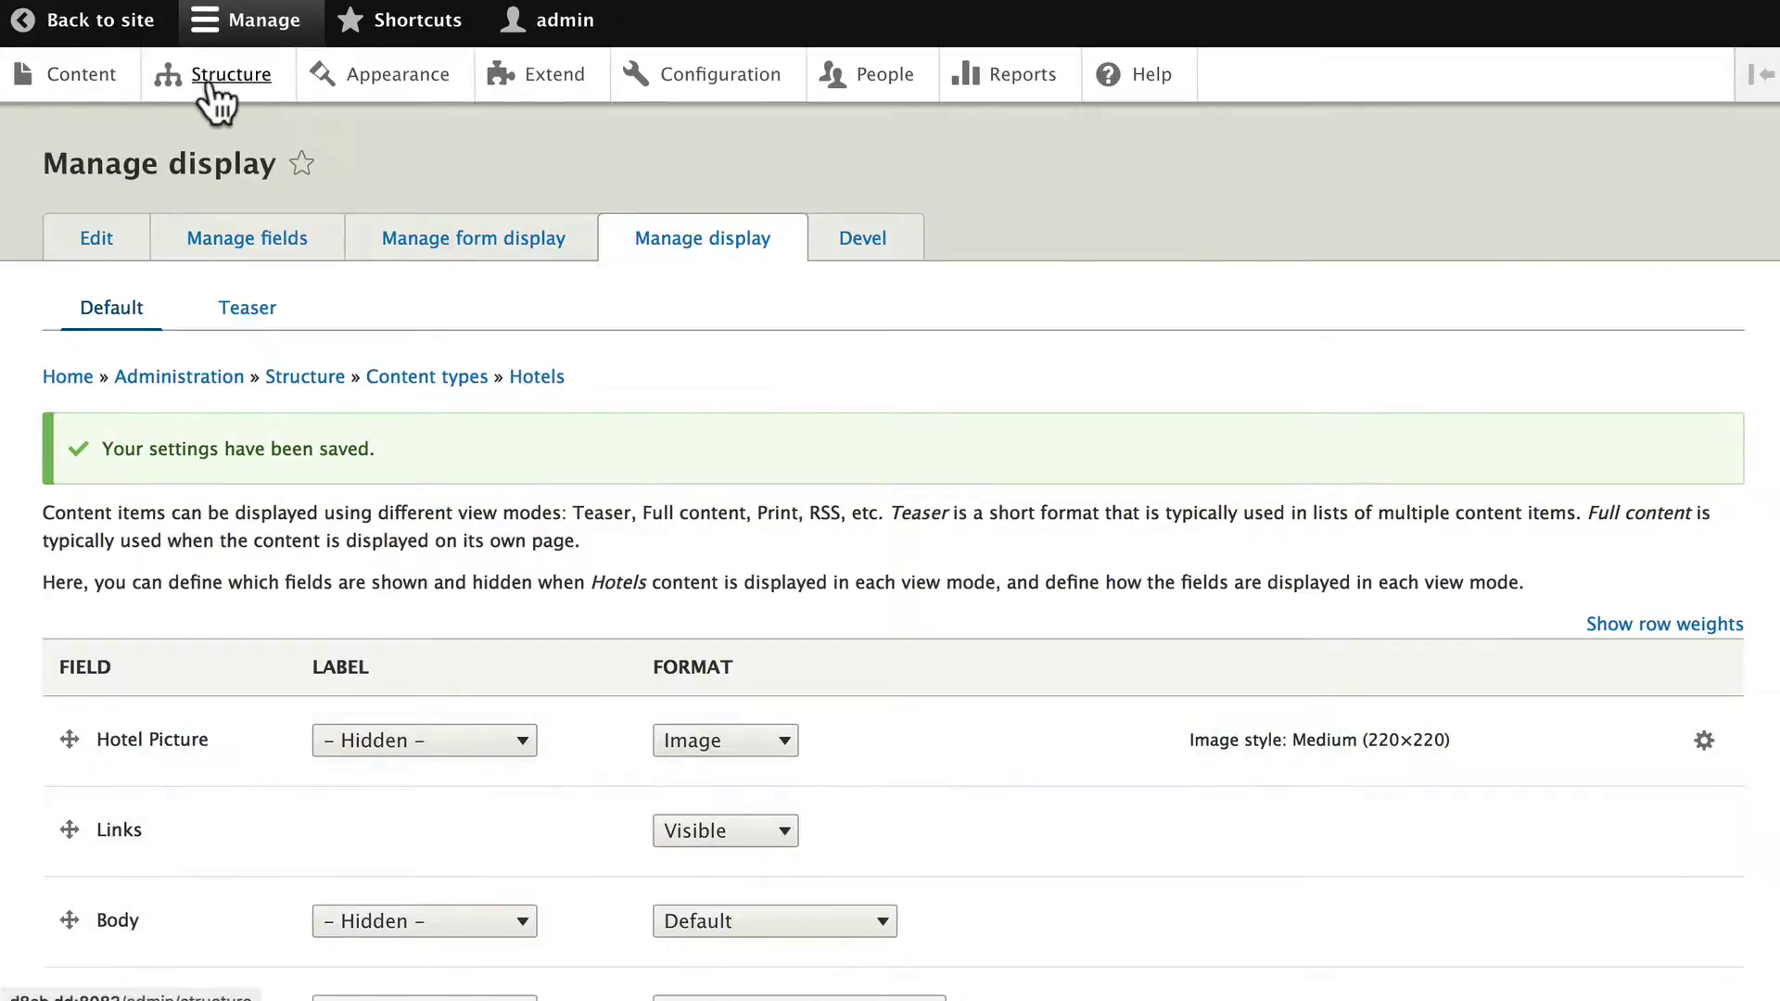
- Go back to the Hotel Drupal page and scroll to check the picture above the links and map
left_click(34, 20)
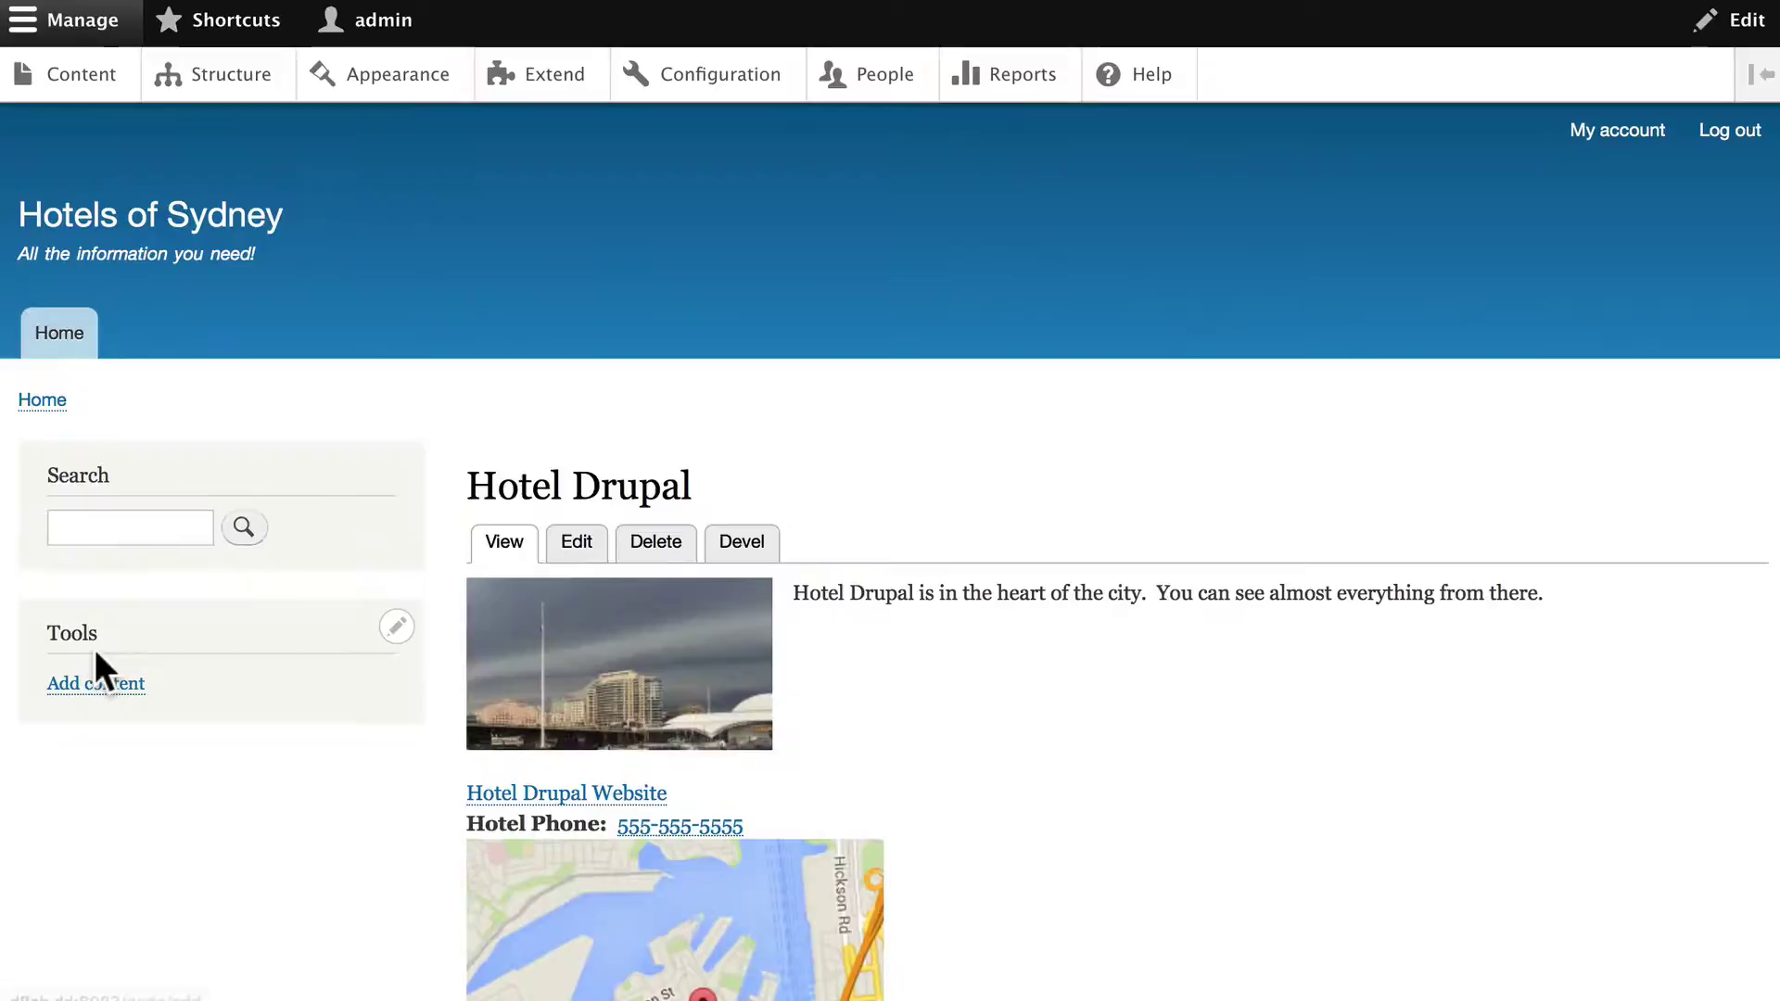
scroll(1172, 803, "down", 1)
scroll(1184, 825, "down", 4)
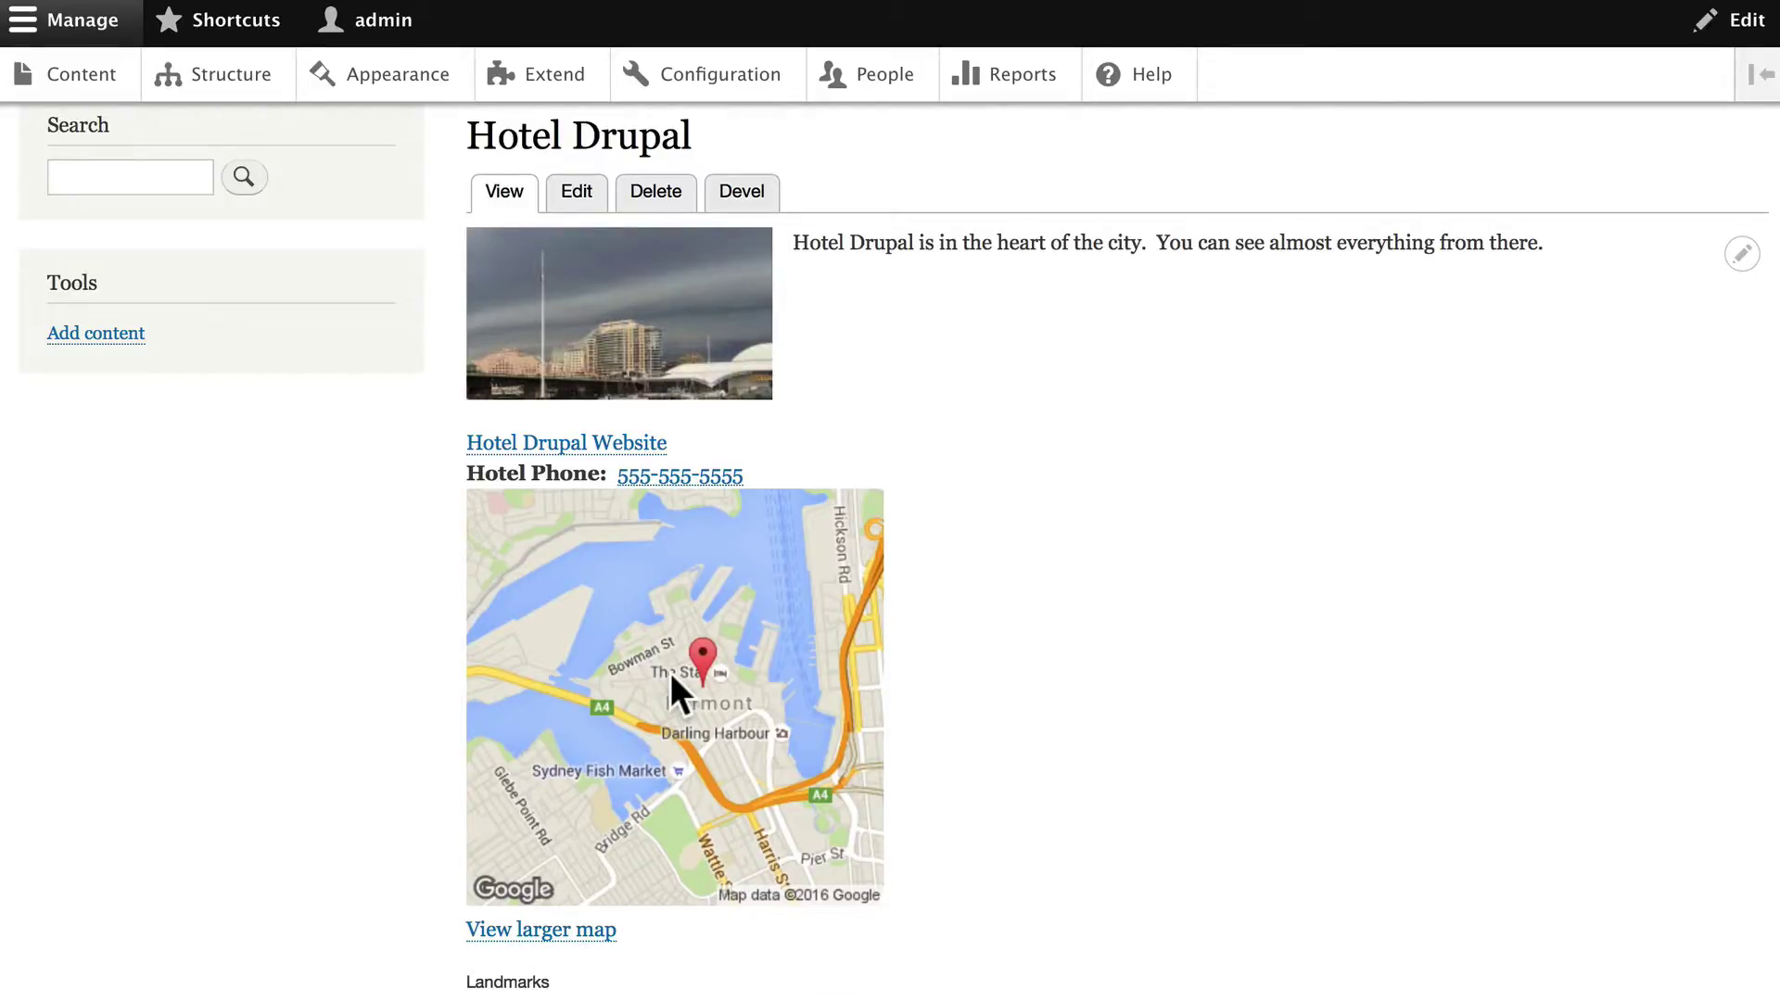
scroll(497, 337, "up", 4)
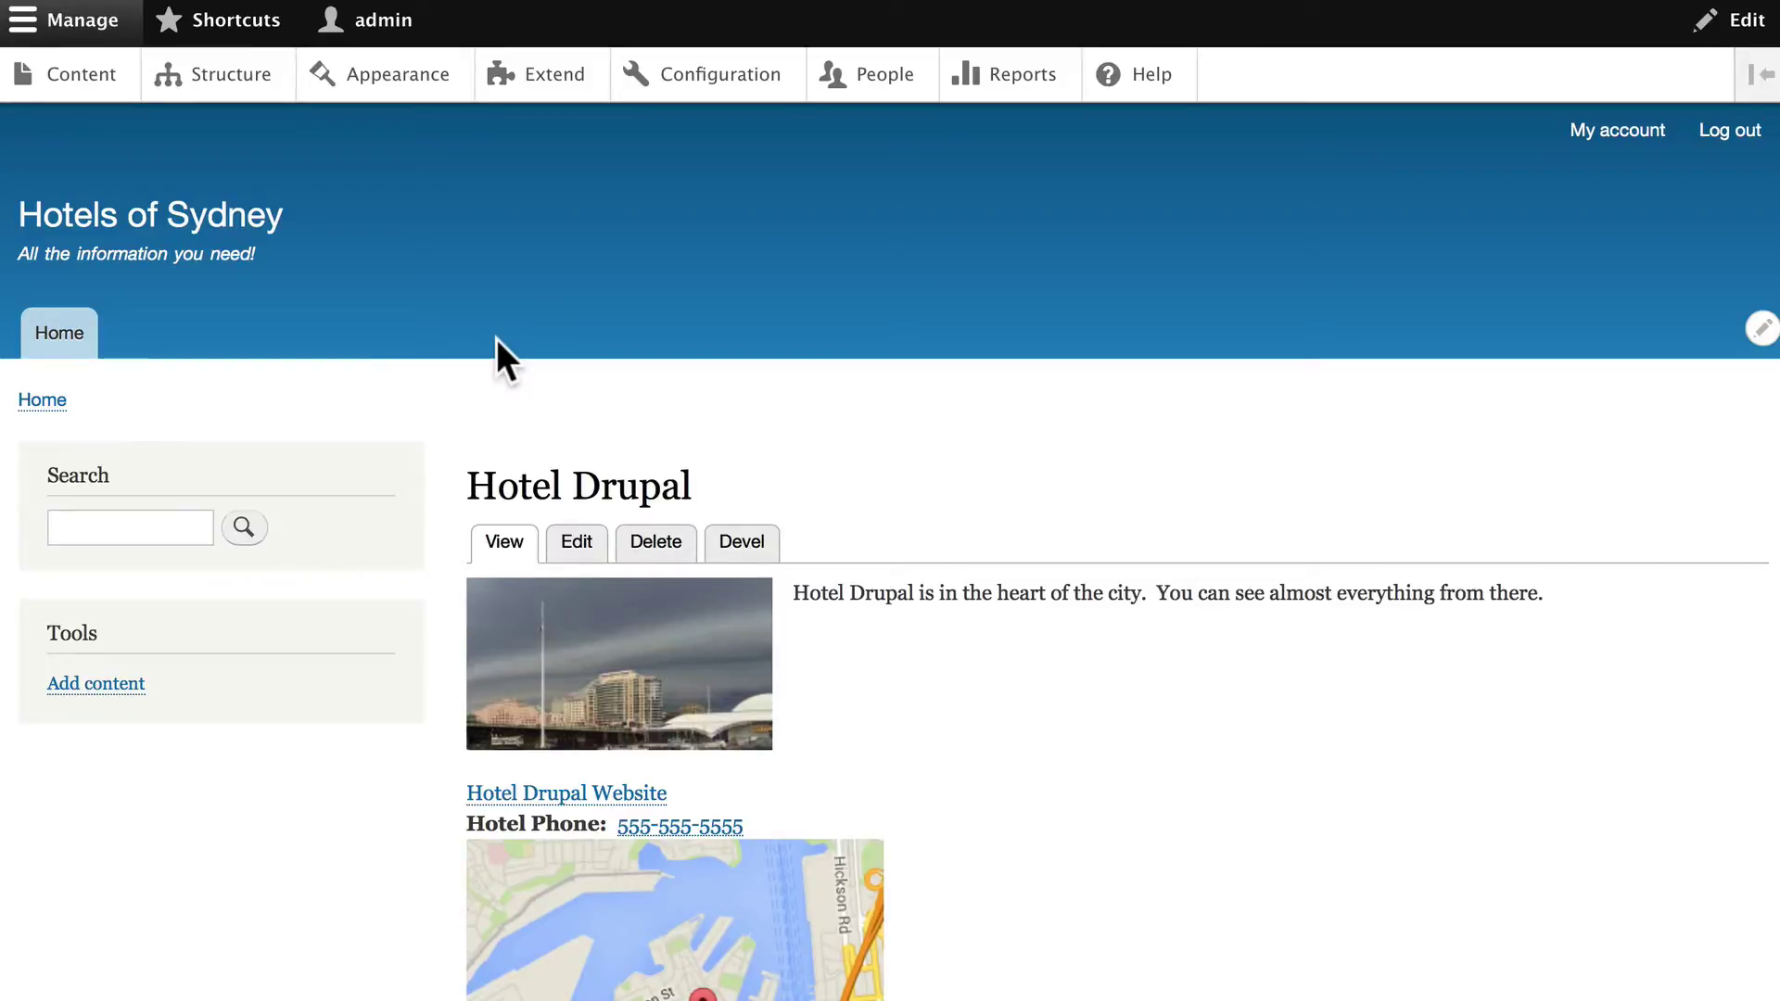